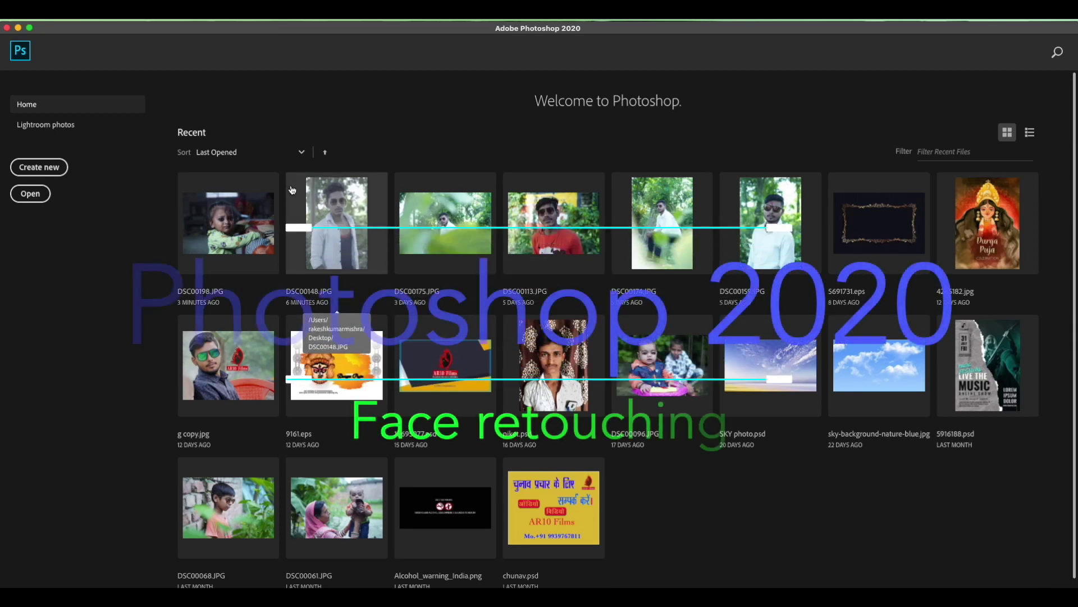
Open DSC00198.JPG in Photoshop by dragging it in from the Desktop.
mouse_move(465, 598)
left_click(465, 587)
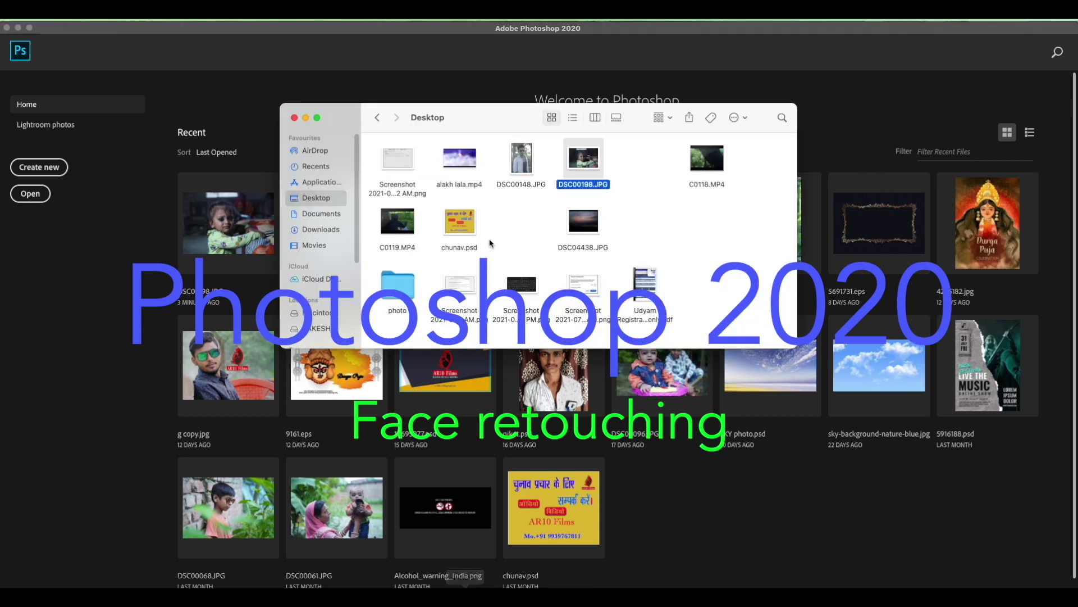
mouse_move(583, 158)
left_mouse_down()
mouse_move(629, 319)
mouse_move(535, 385)
left_mouse_up()
left_click(243, 135)
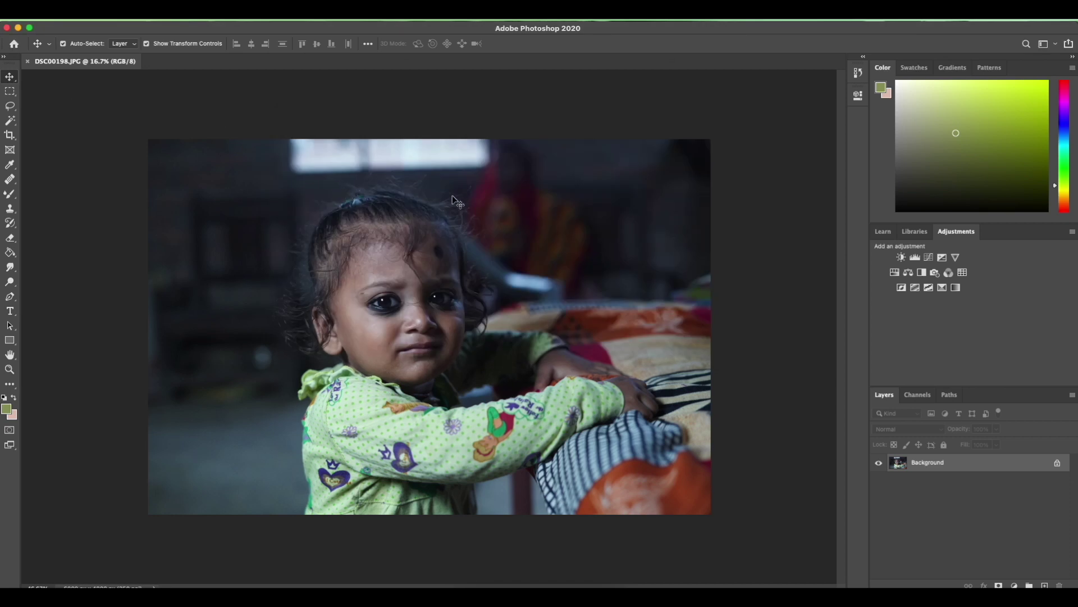
Auto-tone the photo and add a Vibrance layer with Vibrance +20 and Saturation −13.
key("super+shift+l")
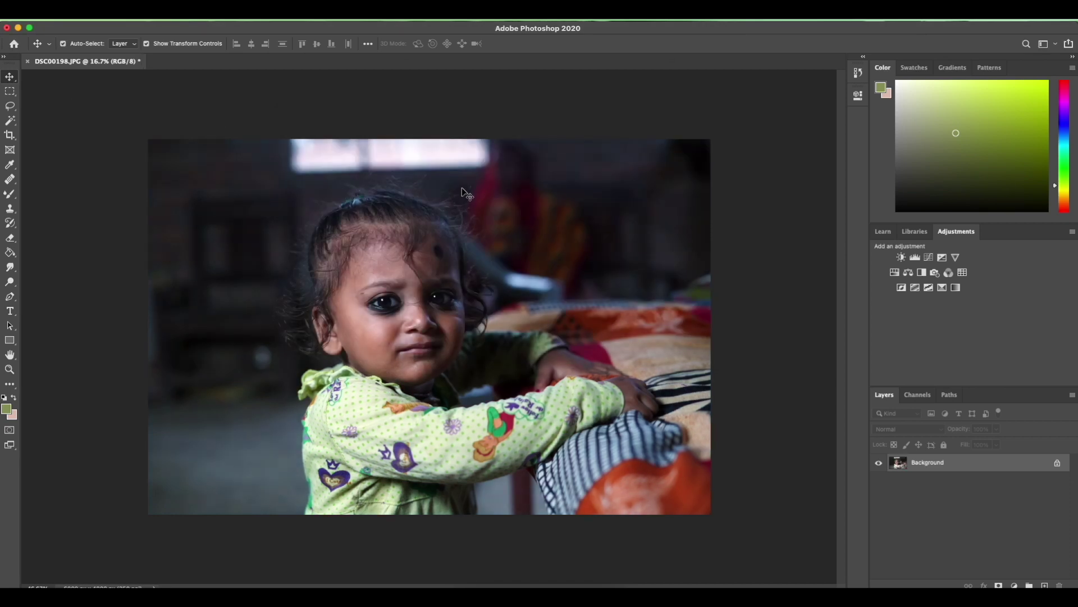
left_click(955, 258)
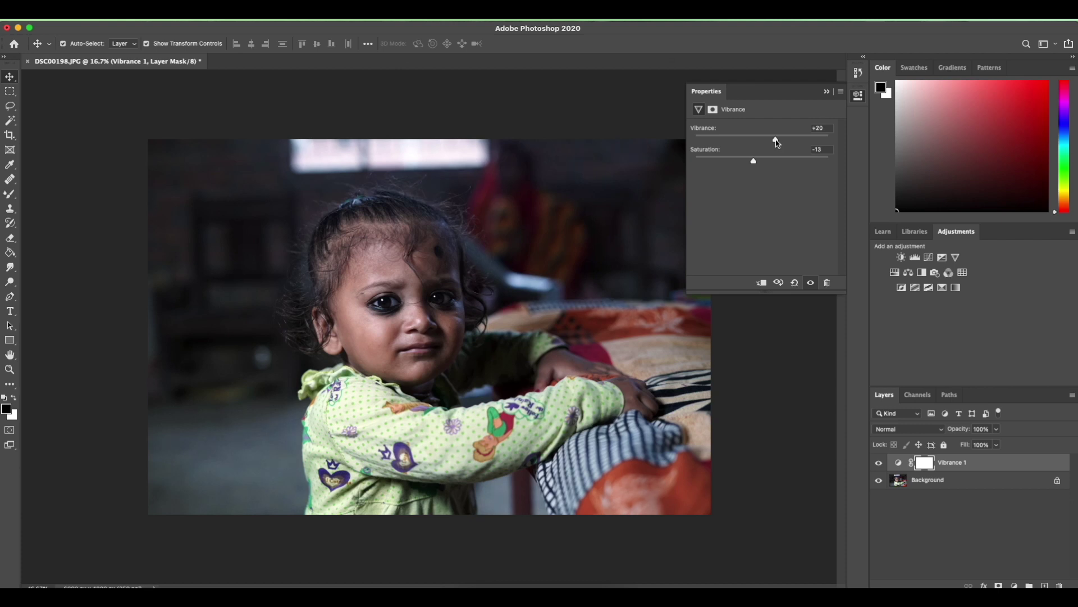
left_click(858, 95)
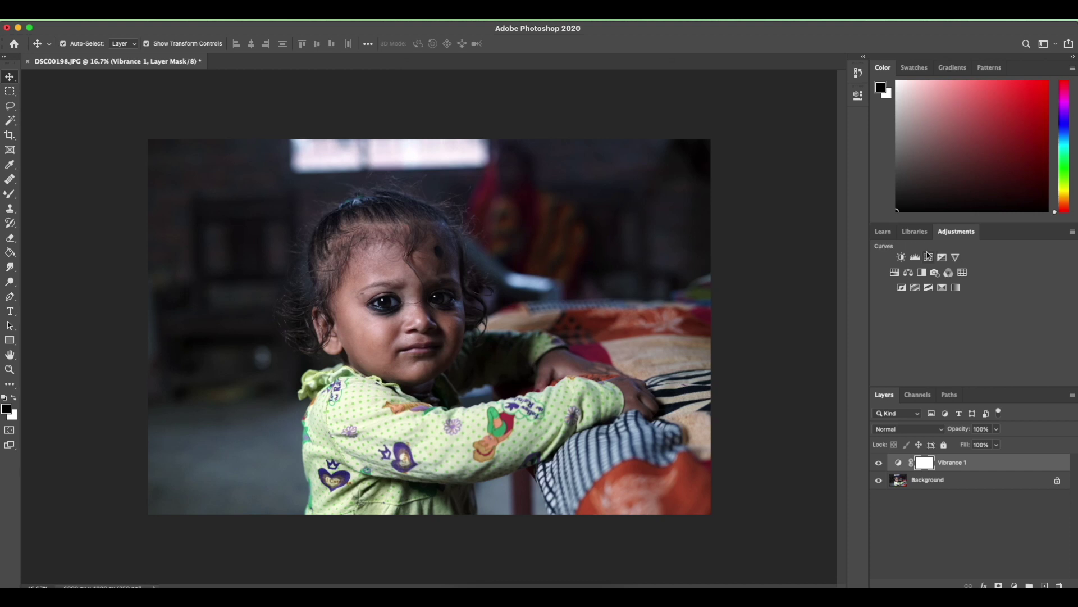
Add a Curves 1 adjustment layer with a midpoint point to brighten the photo.
left_click(929, 256)
left_click(768, 208)
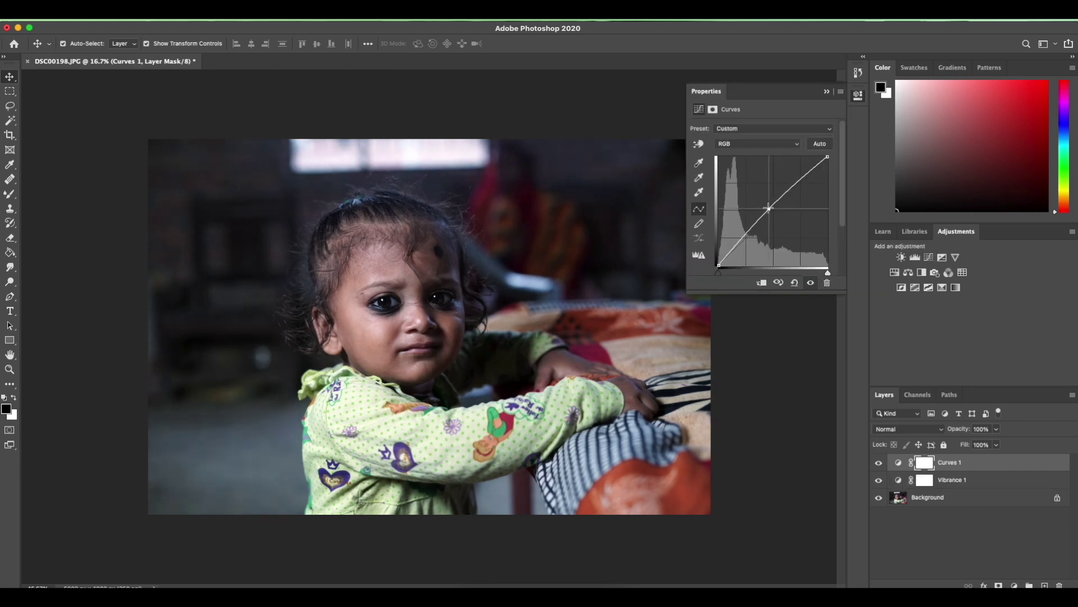
left_click(823, 93)
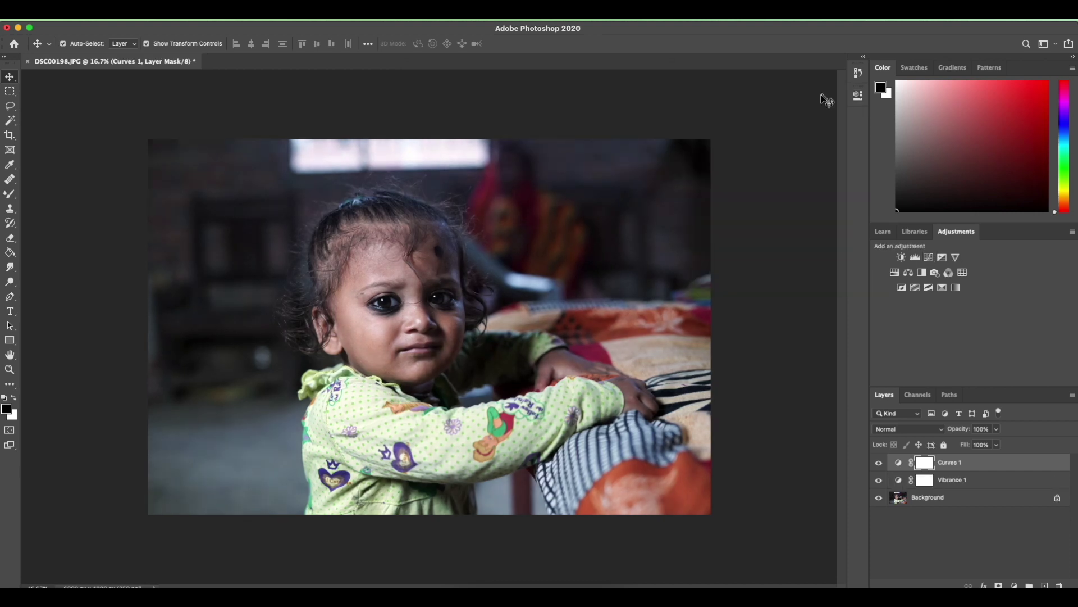
scroll(506, 236, "up", 1)
scroll(470, 252, "up", 3)
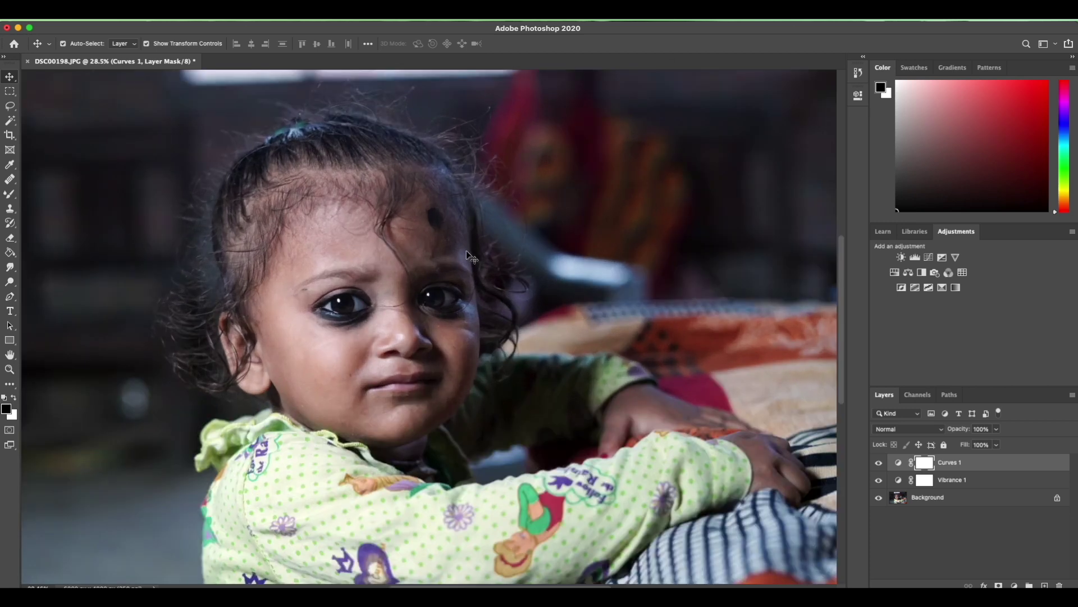
Lasso the shadowed right side of the face and arm, feathered by 200 px.
left_click(7, 109)
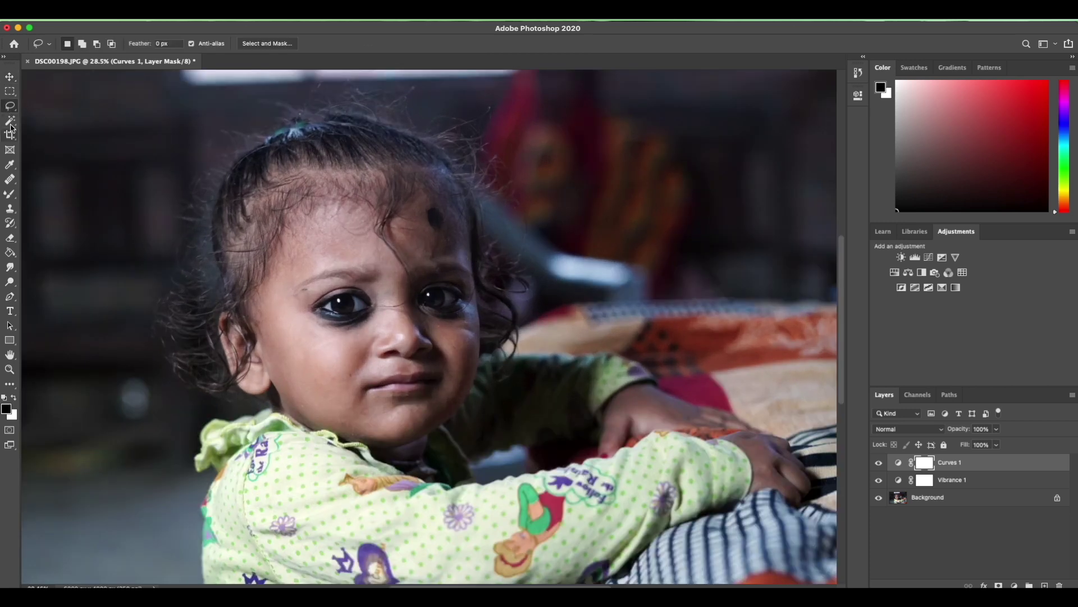
left_click(7, 109)
left_click_drag(434, 134, 392, 270)
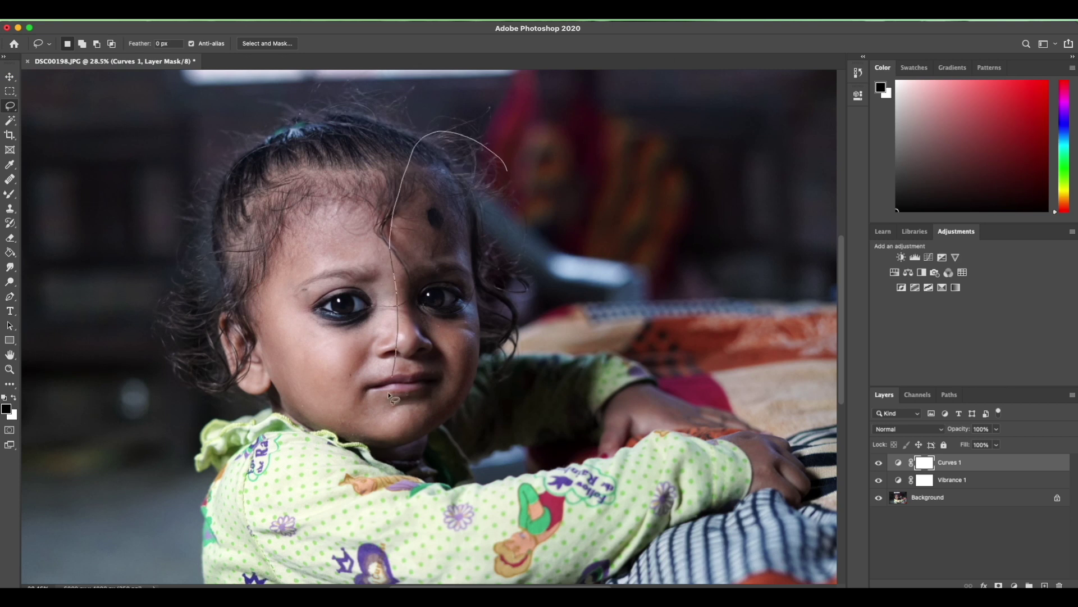
left_click_drag(529, 483, 615, 404)
left_click_drag(597, 269, 508, 169)
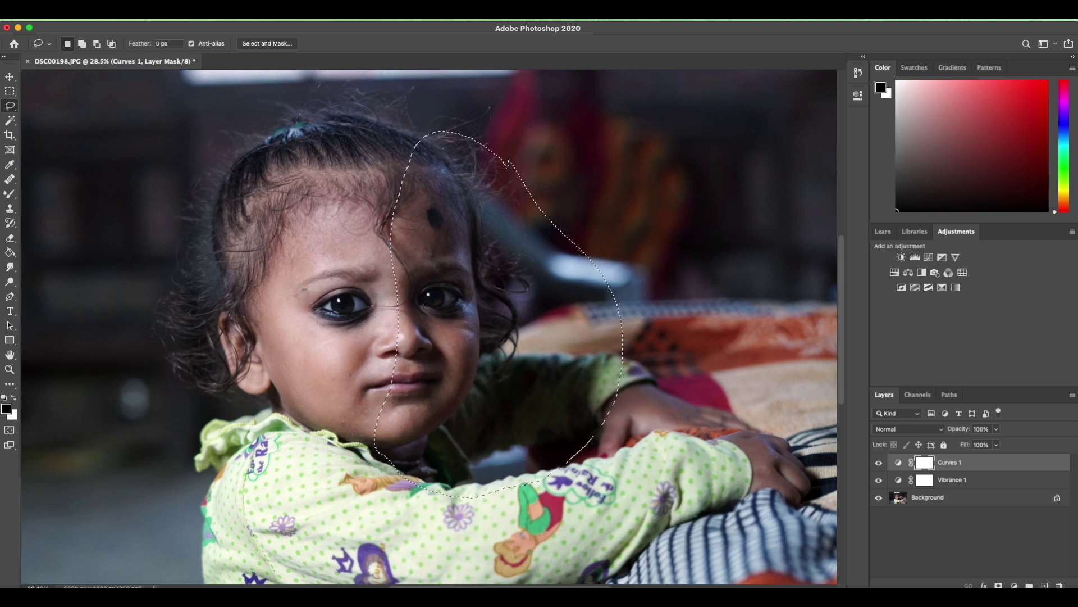
right_click(469, 184)
left_click(509, 216)
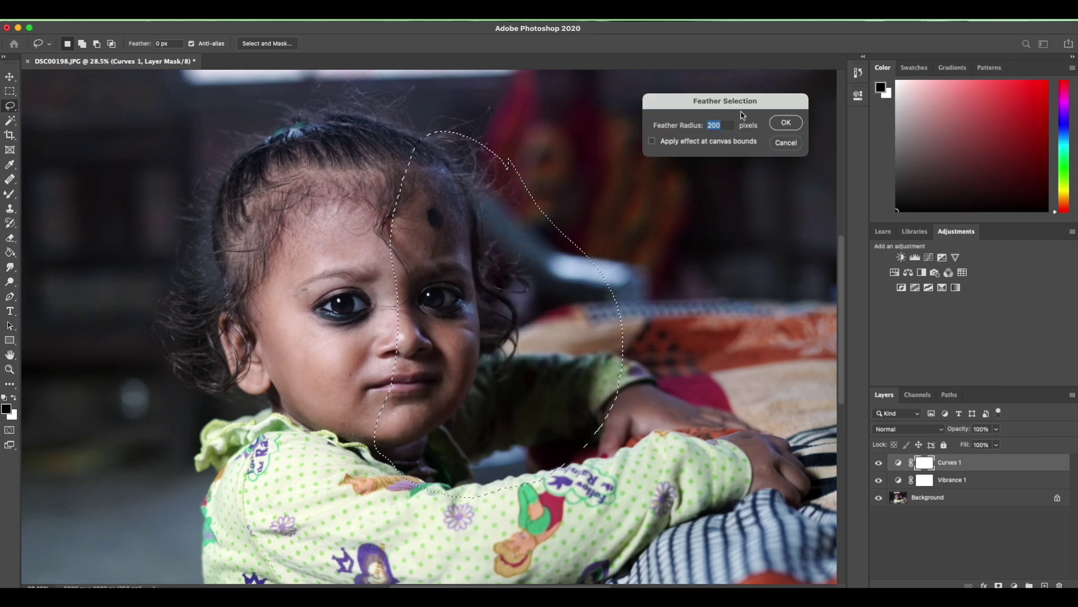
left_click(773, 127)
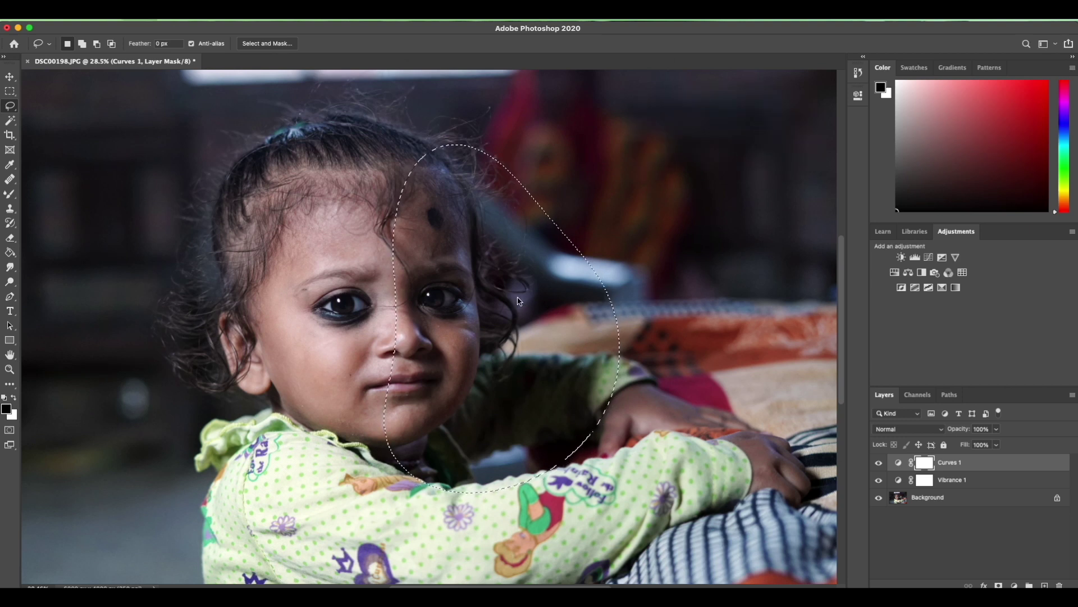
Brighten the selection on the Background layer with a Curves lift (94→152), then deselect.
key("ctrl+m")
left_click_drag(793, 278, 781, 271)
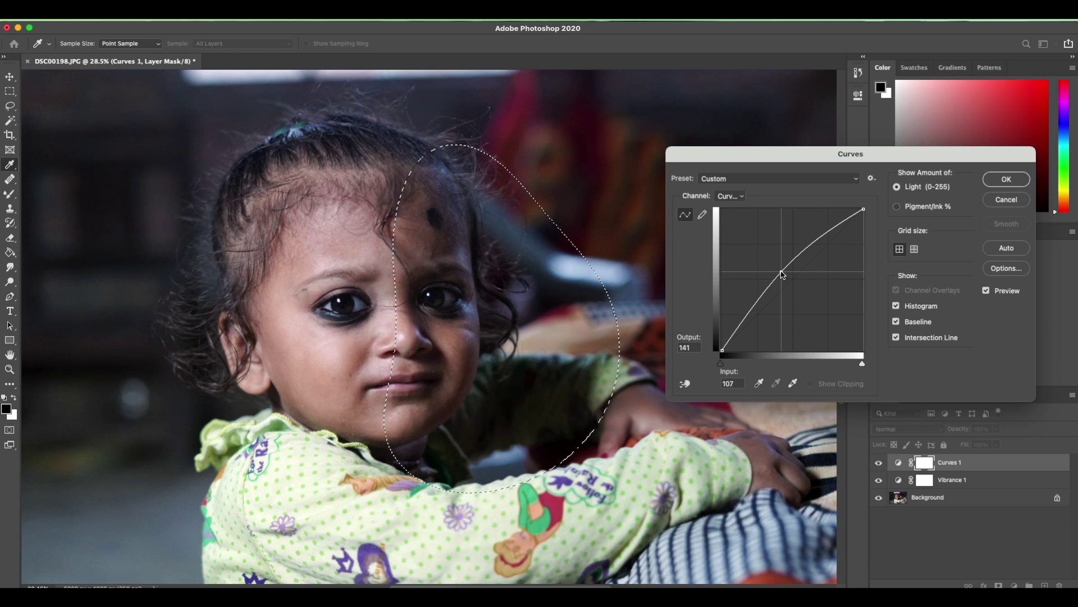
left_click(994, 200)
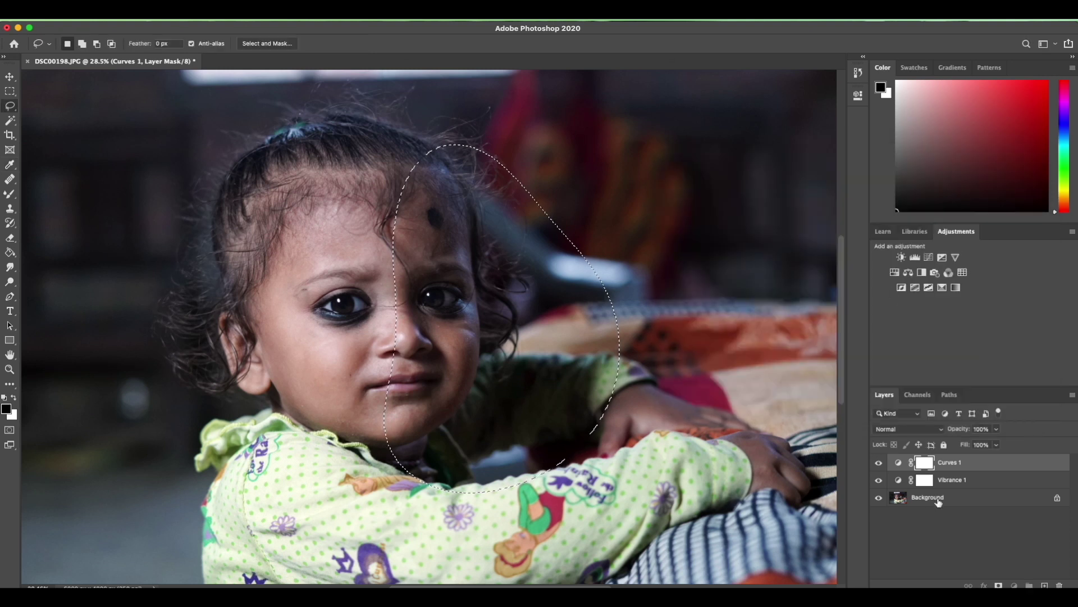
left_click(928, 497)
key("l")
key("ctrl+m")
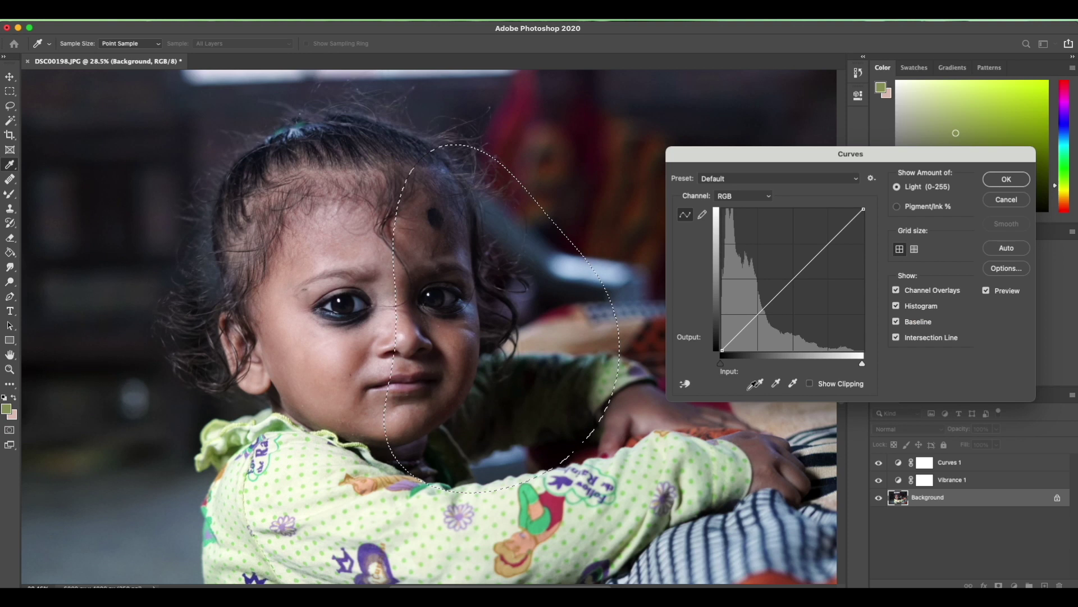
left_click_drag(794, 277, 776, 266)
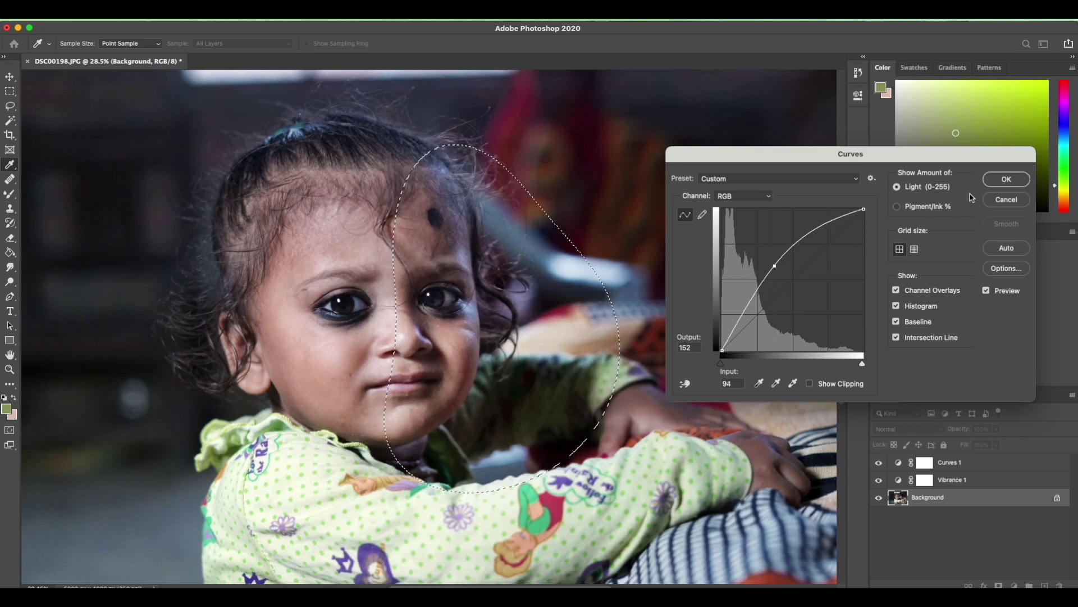
left_click(1000, 181)
left_click(456, 354)
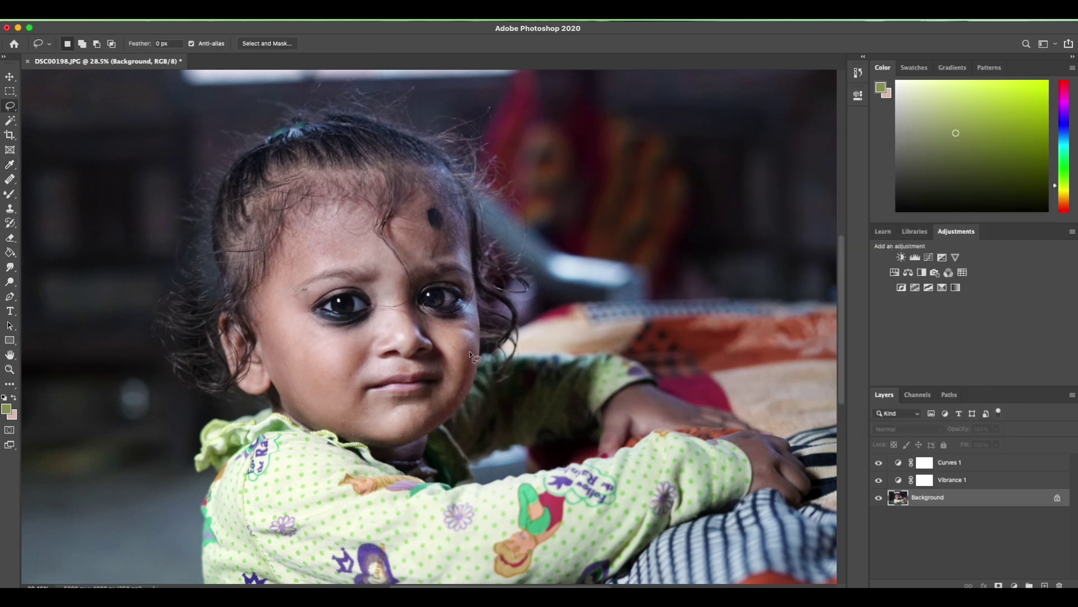
Lasso the lower cheek and chin, feather 100 px, and brighten with a Curves lift (114→139).
left_click_drag(484, 456, 497, 359)
right_click(451, 372)
key("Return")
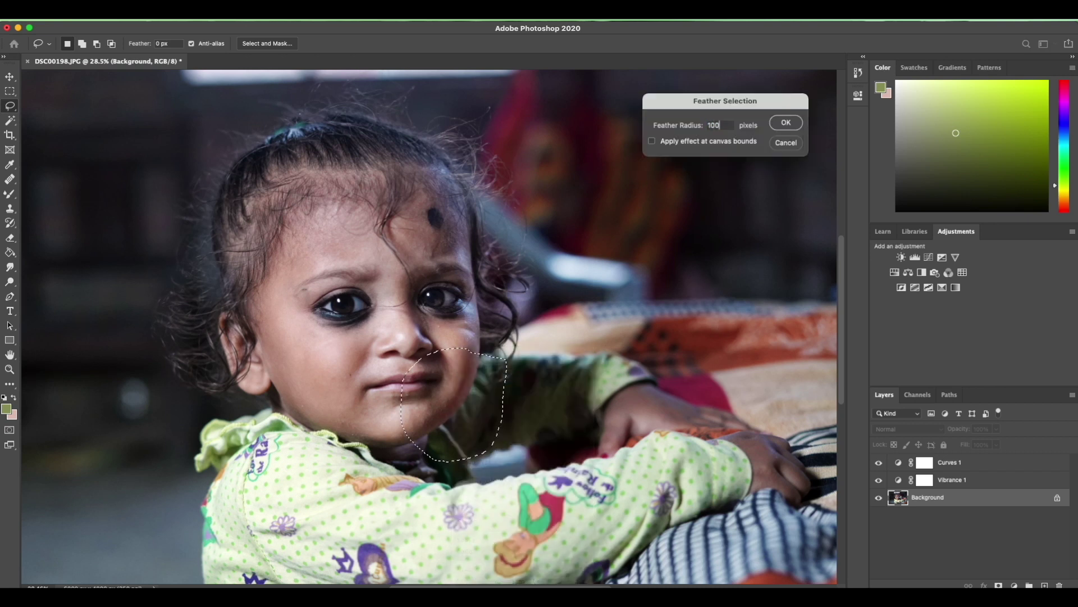
key("Return")
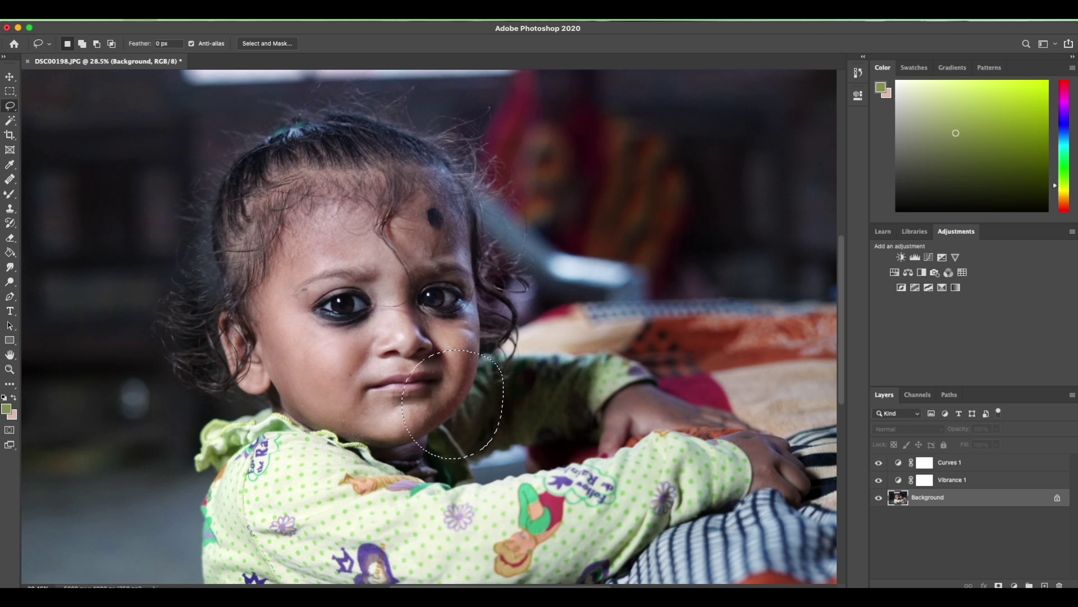
key("ctrl+m")
left_click_drag(791, 276, 787, 274)
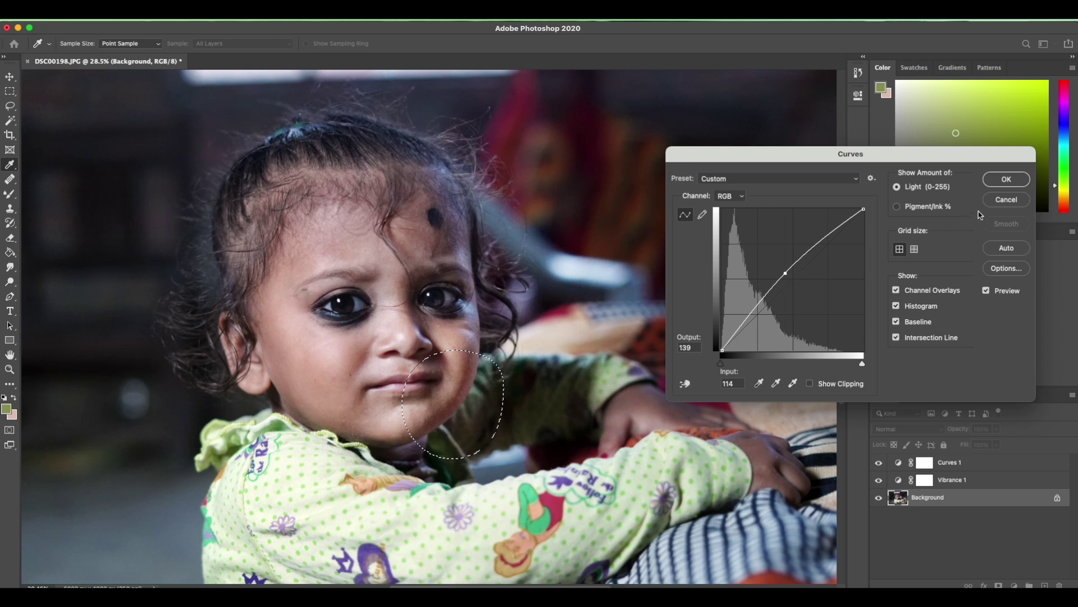
left_click(1005, 180)
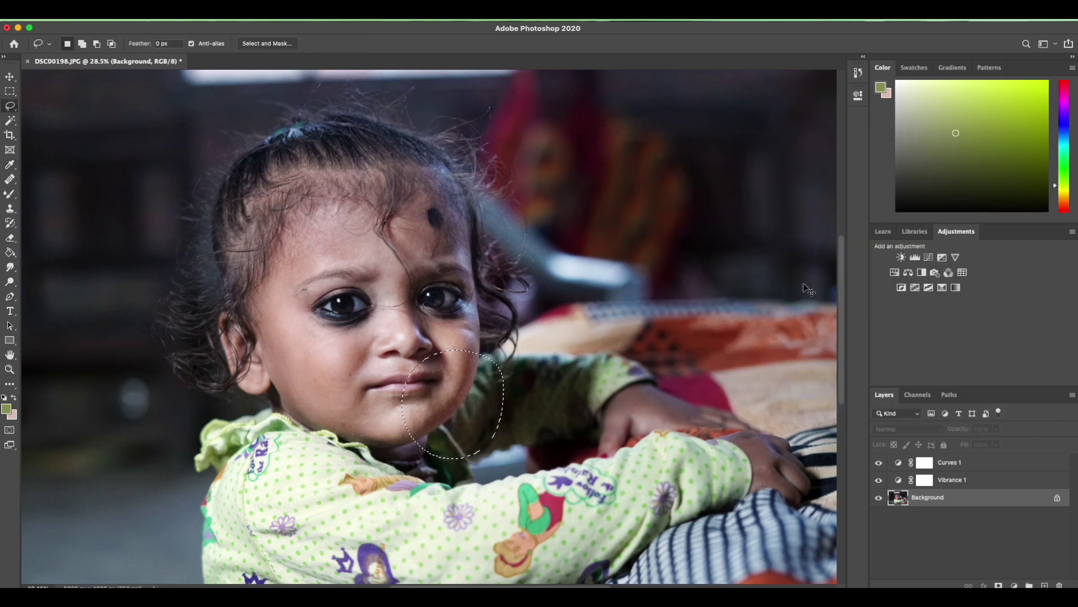
Bring up the History panel listing the edit steps.
left_click(989, 67)
left_click(953, 68)
left_click(914, 68)
left_click(858, 74)
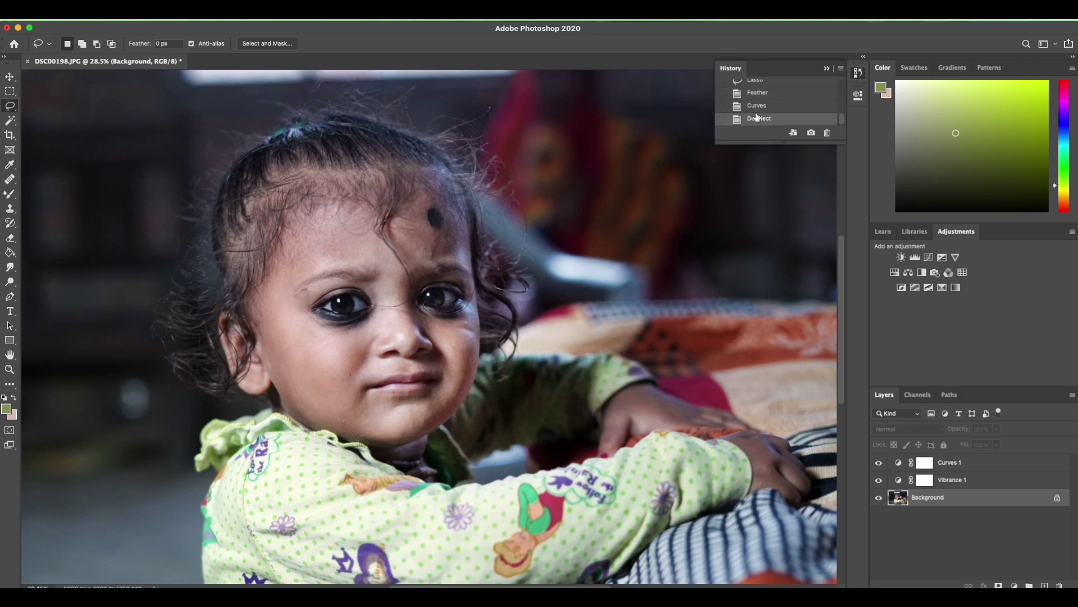
scroll(756, 117, "up", 3)
scroll(753, 113, "up", 3)
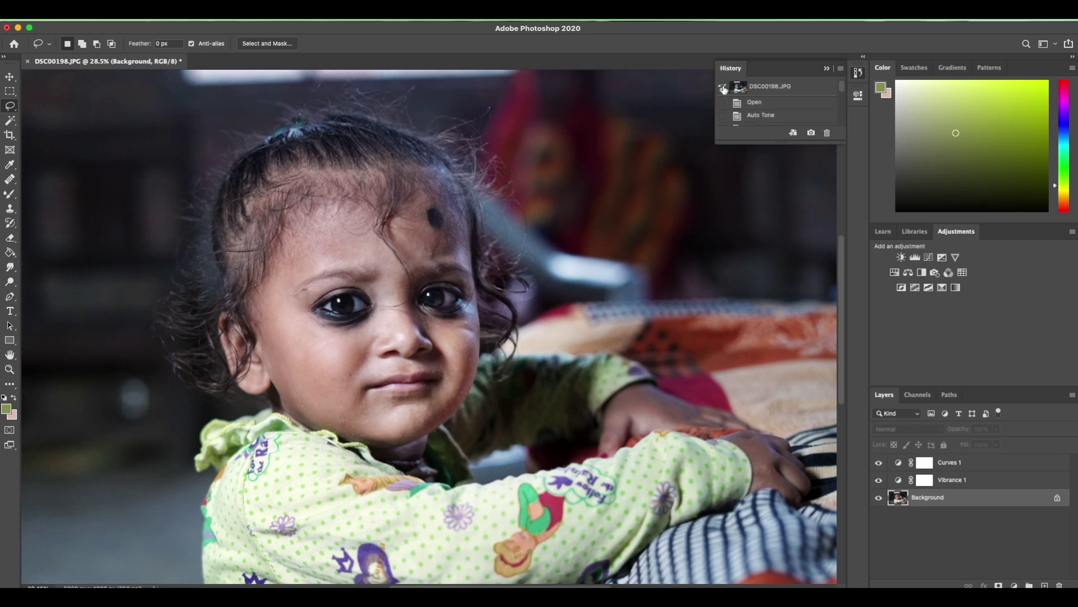
Compare the original snapshot against the fully edited state, then collapse History.
left_click(748, 88)
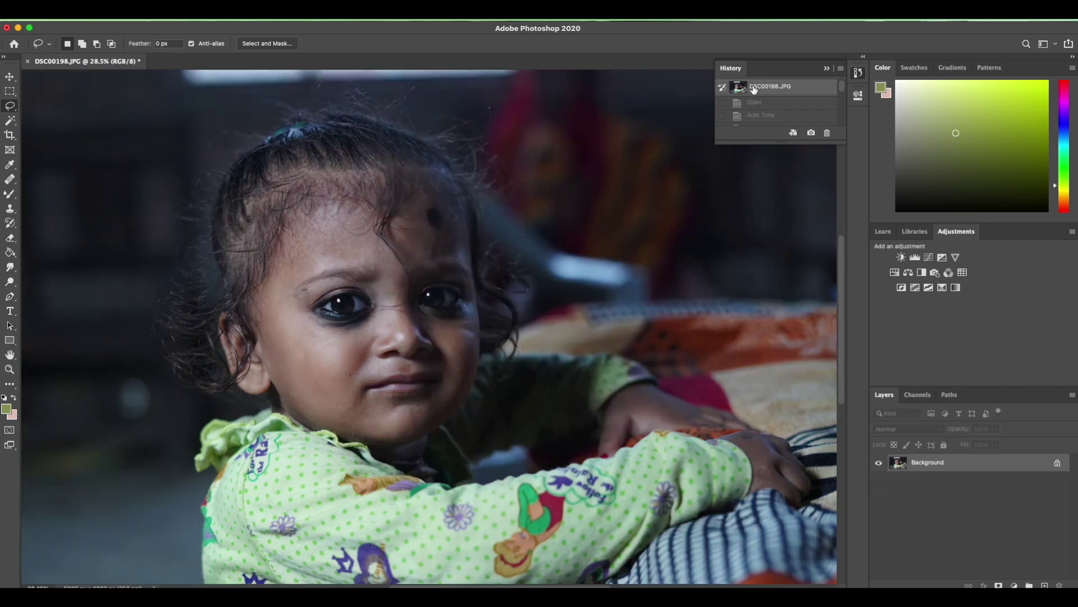
scroll(760, 116, "down", 5)
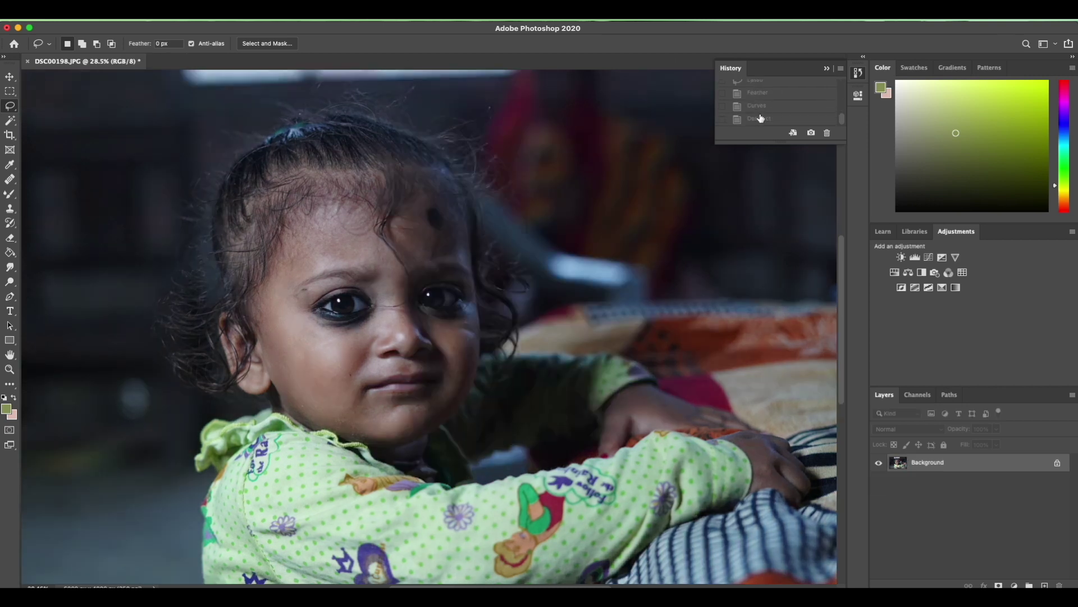
left_click(759, 119)
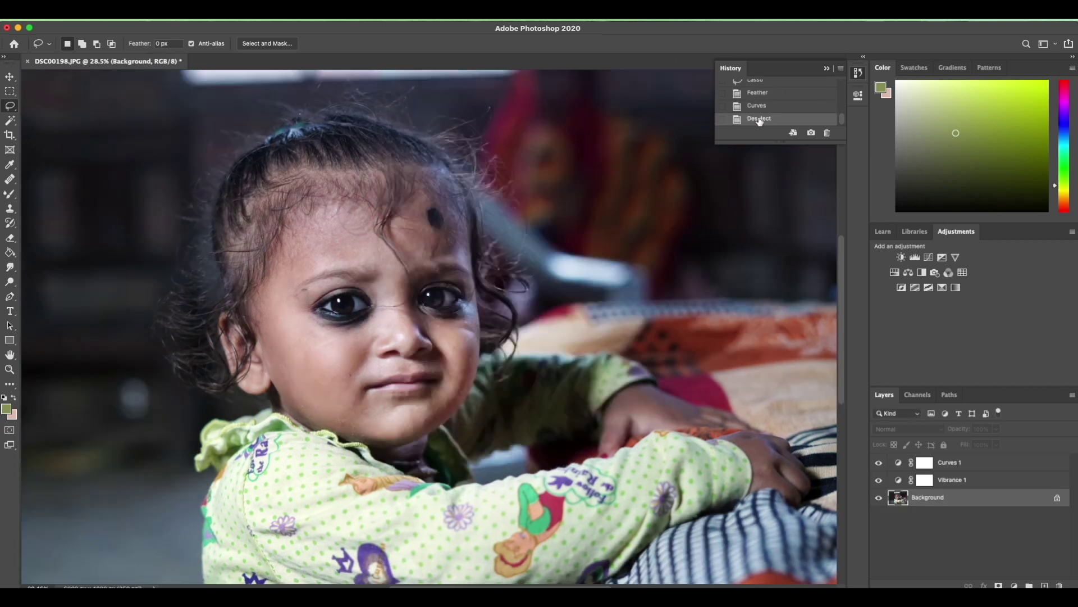
scroll(759, 107, "up", 5)
left_click(764, 87)
scroll(766, 95, "down", 5)
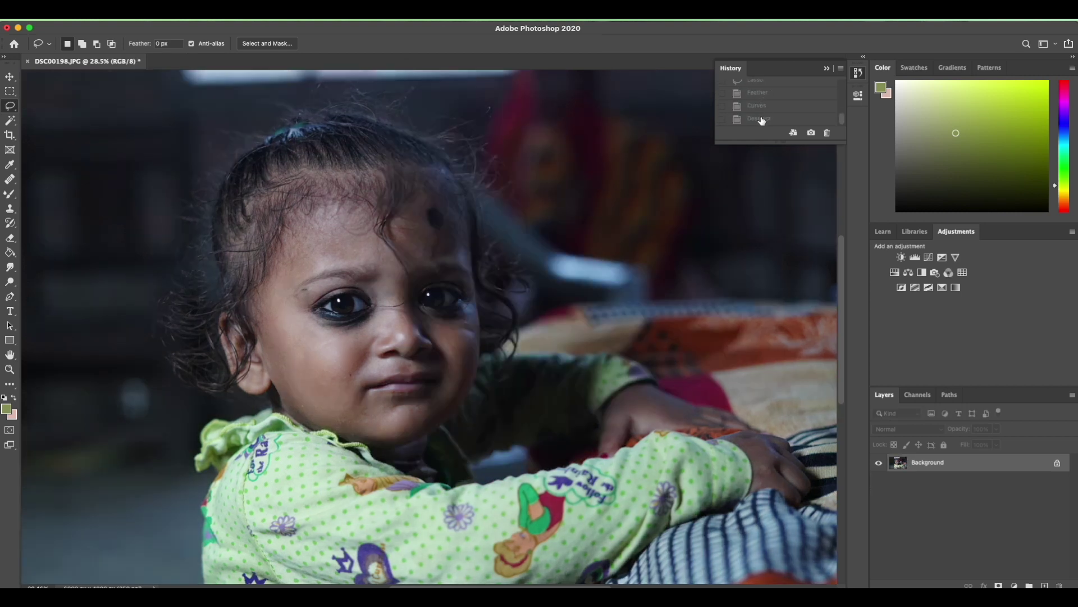
left_click(762, 119)
left_click(828, 69)
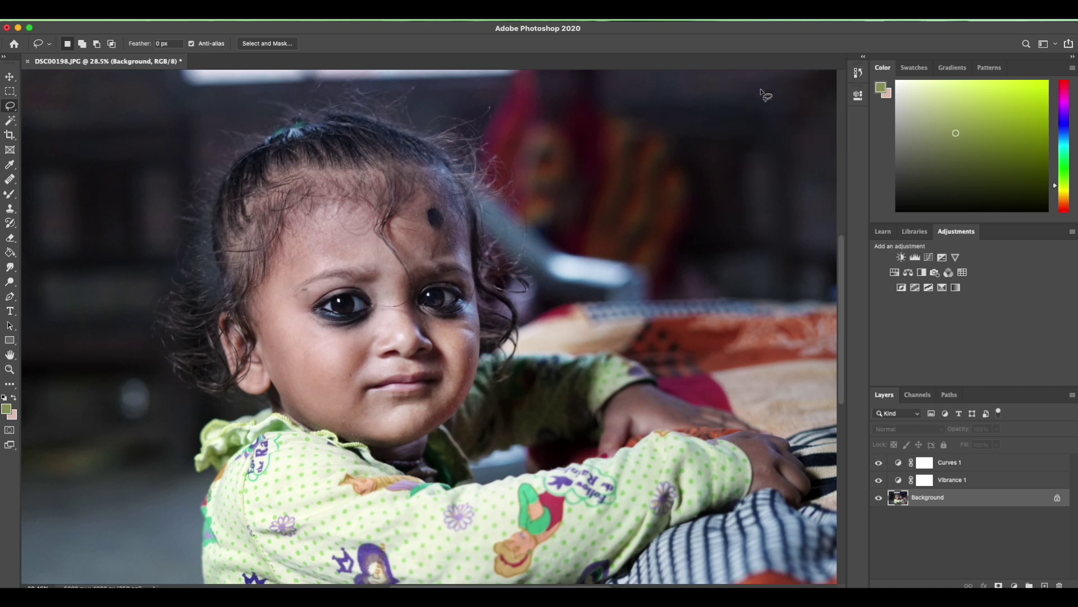
Crop the photo tighter by trimming the left and top edges.
left_click(10, 134)
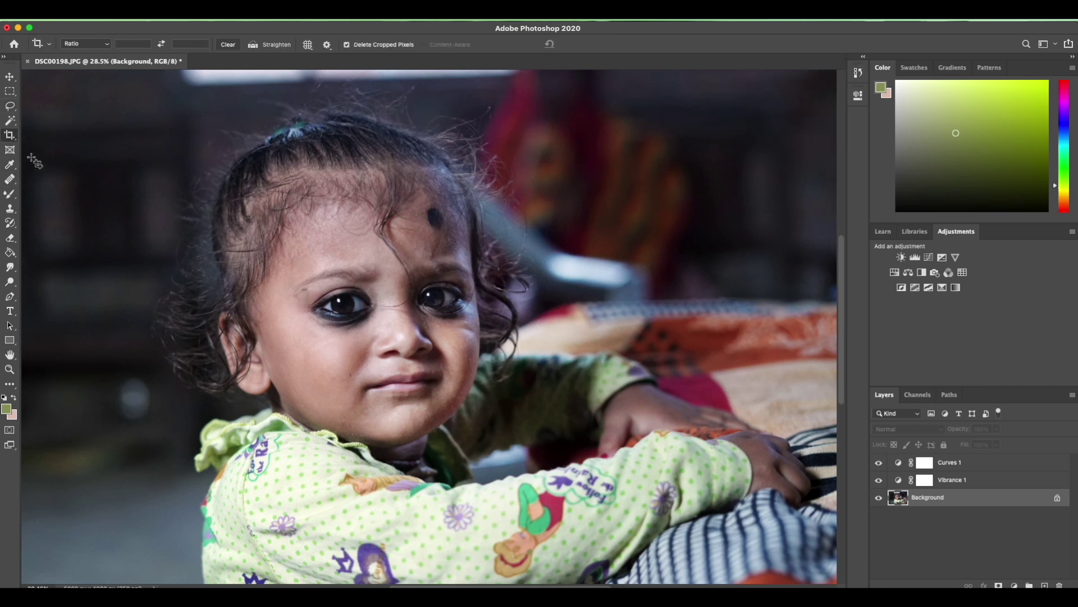
left_click(301, 239)
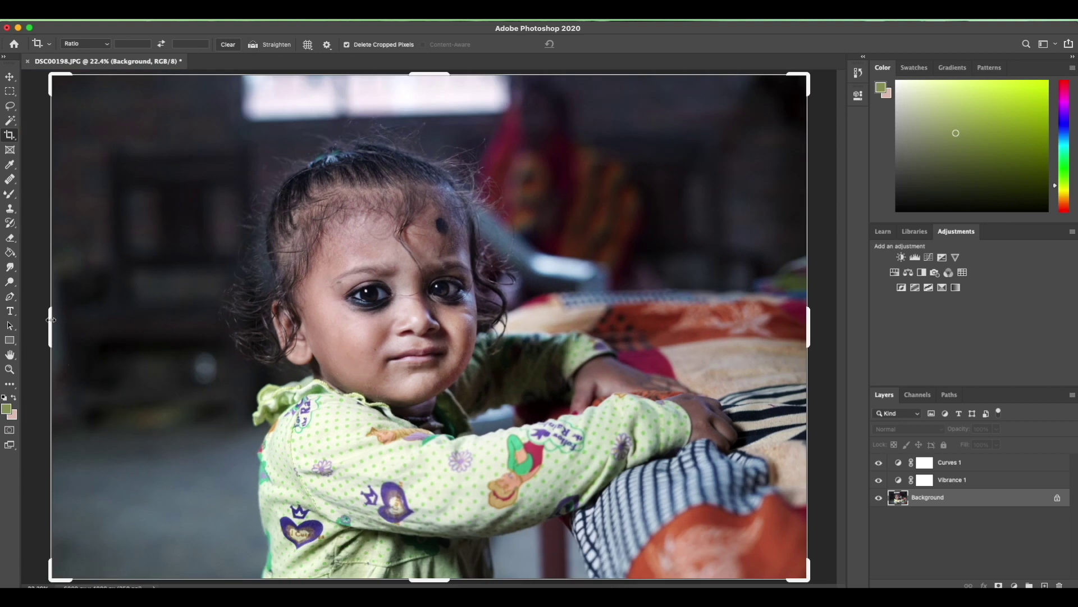
left_click_drag(50, 319, 139, 323)
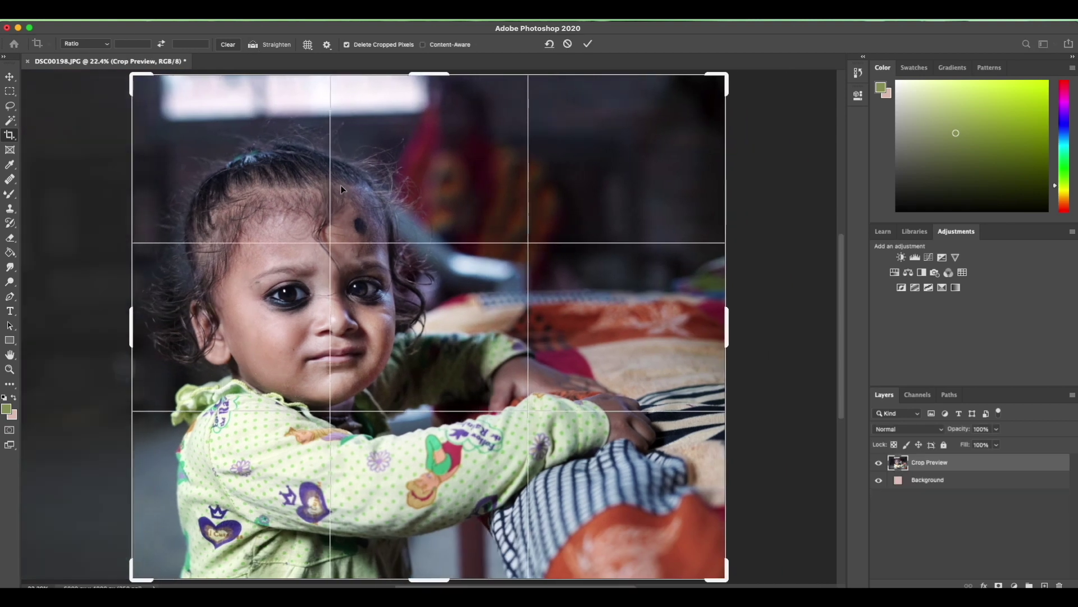
left_click_drag(431, 74, 429, 120)
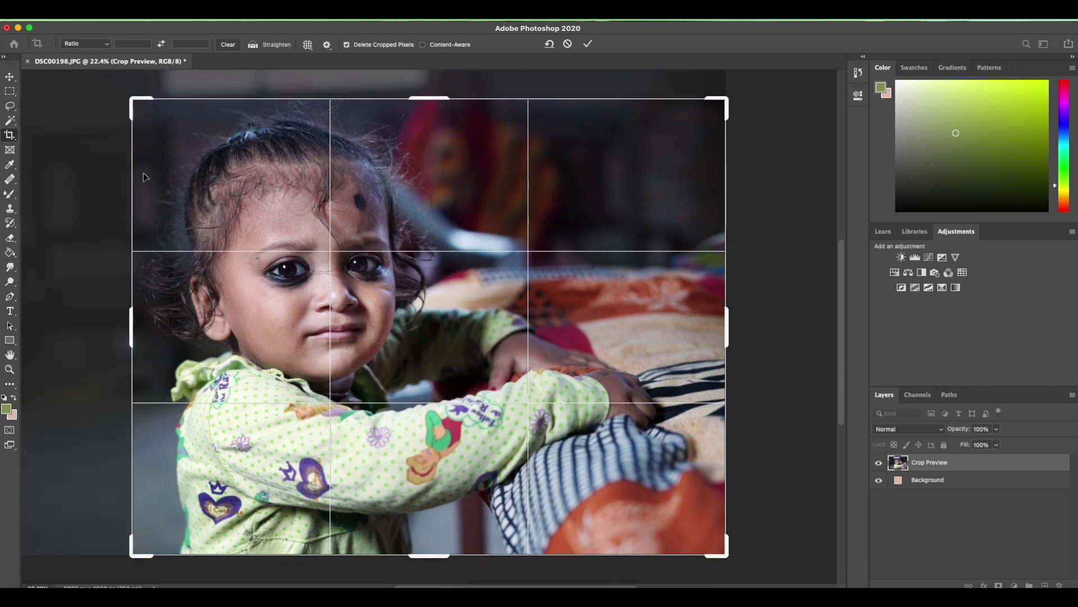
key("Return")
Select the Background layer and hide the Curves 1 adjustment for comparison.
left_click(9, 79)
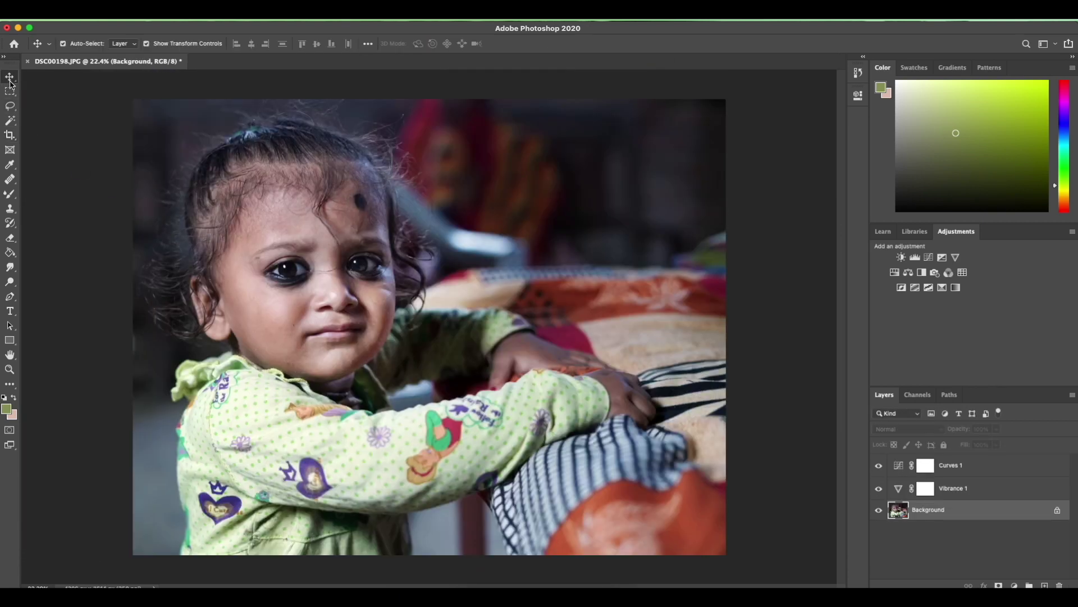
left_click(132, 162)
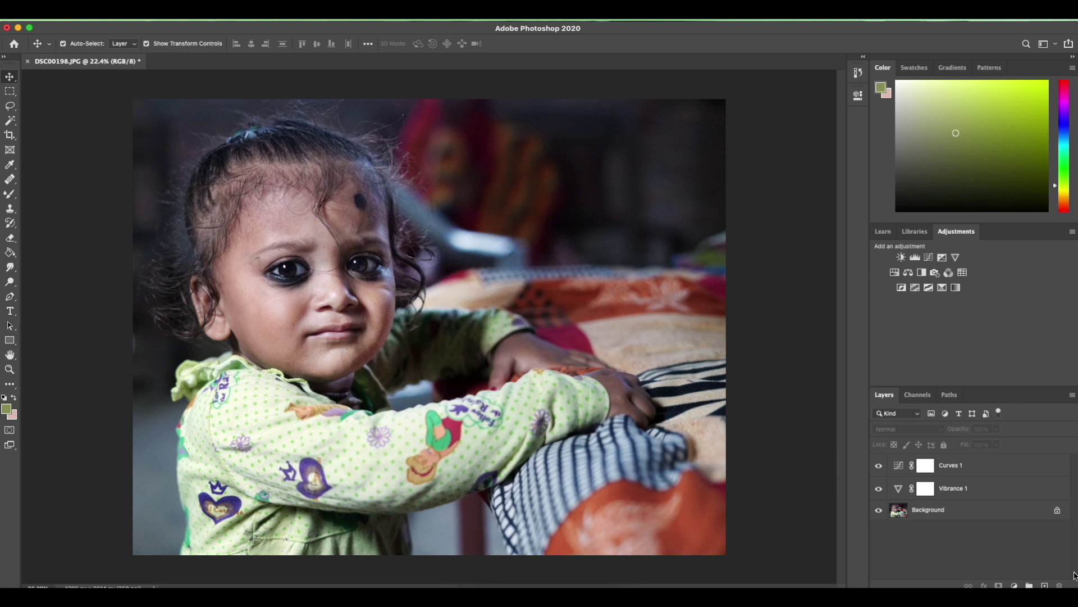
left_click(937, 507)
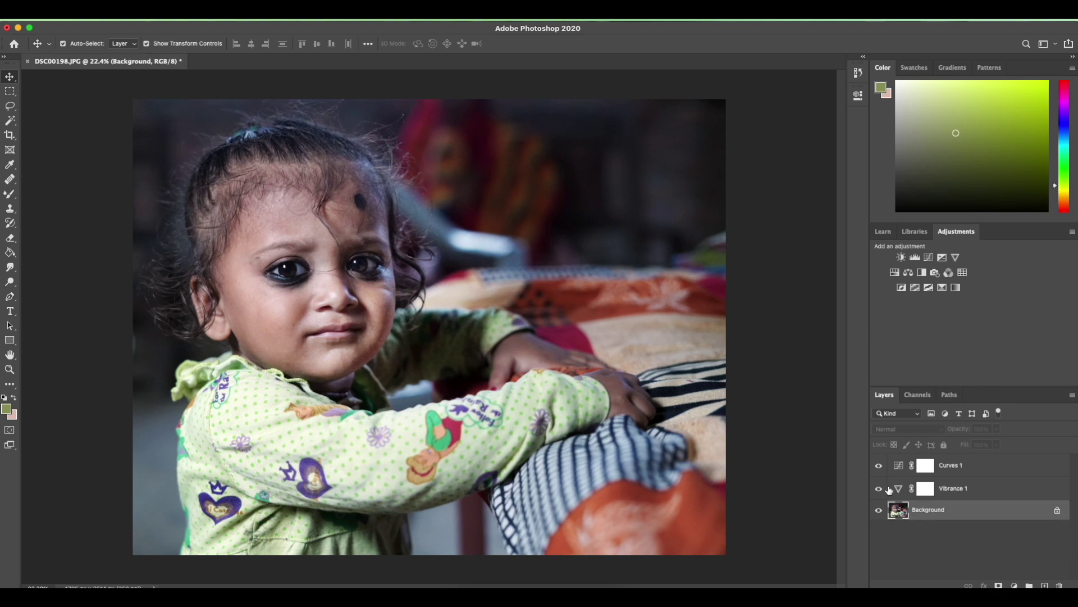
left_click(879, 463)
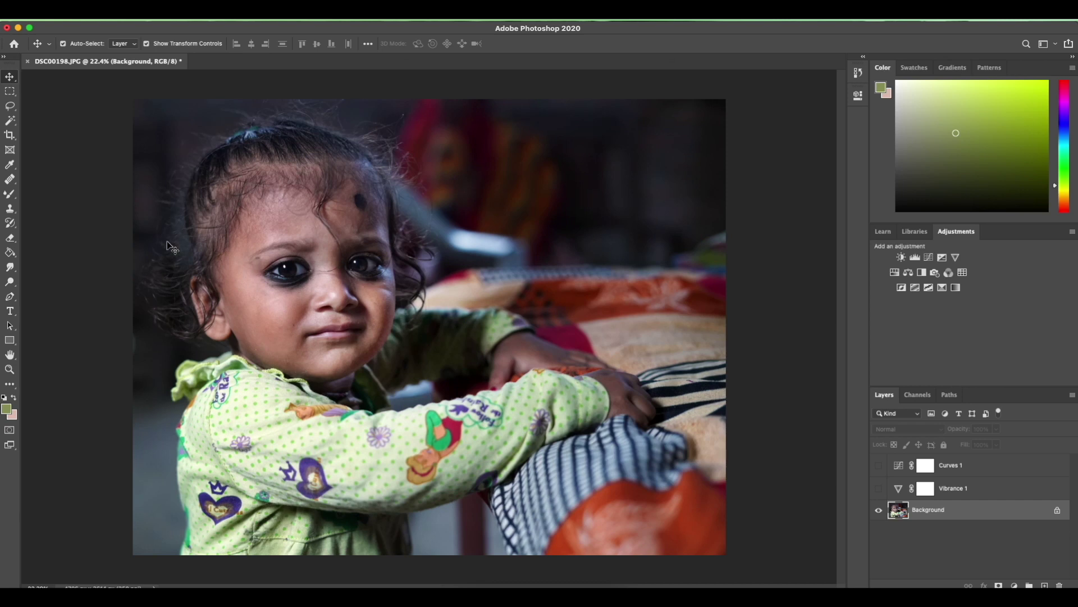
Add a new Layer 1 above Background, switch to the Mixer Brush, and zoom in.
scroll(251, 259, "up", 5)
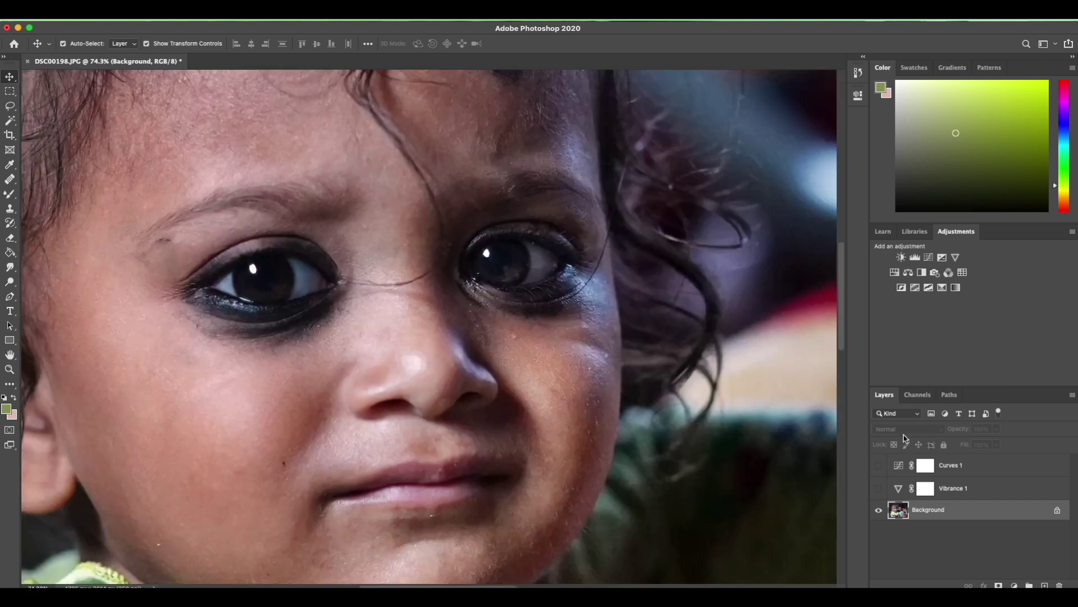
left_click(1046, 586)
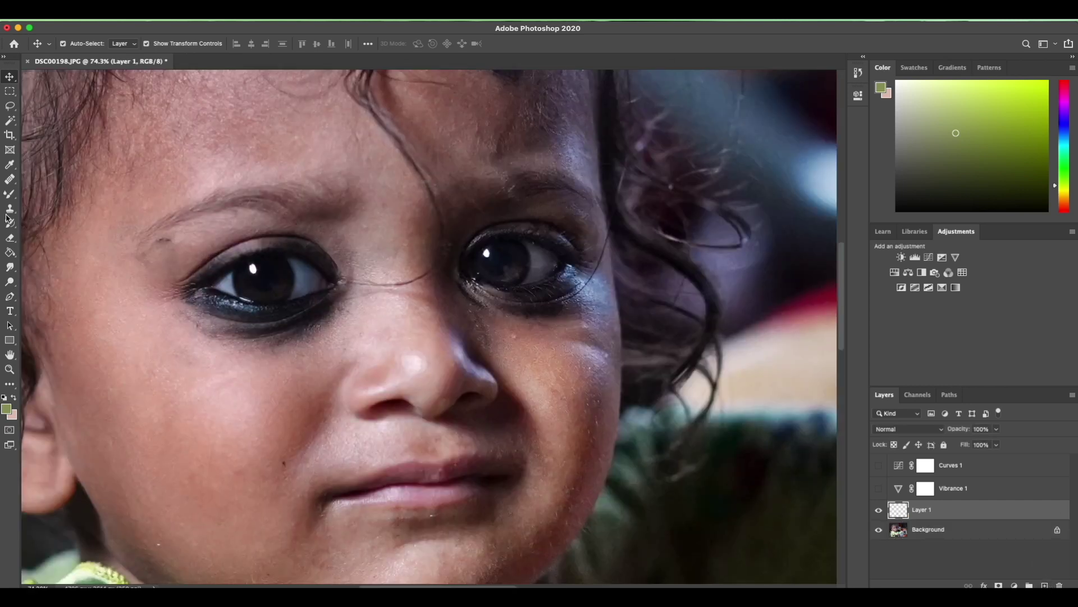
left_click(9, 194)
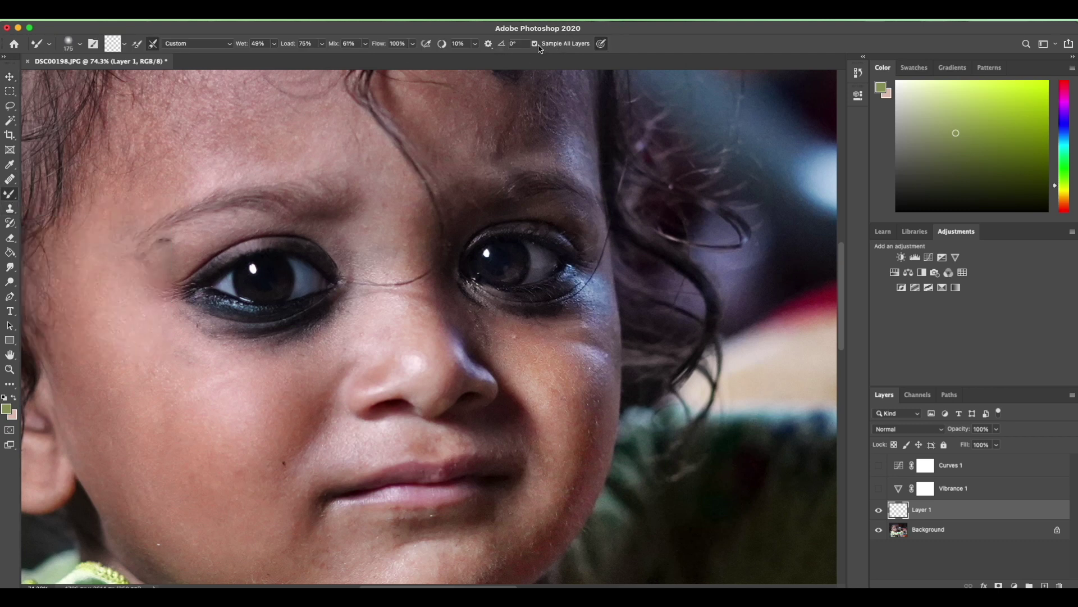
scroll(232, 297, "up", 3)
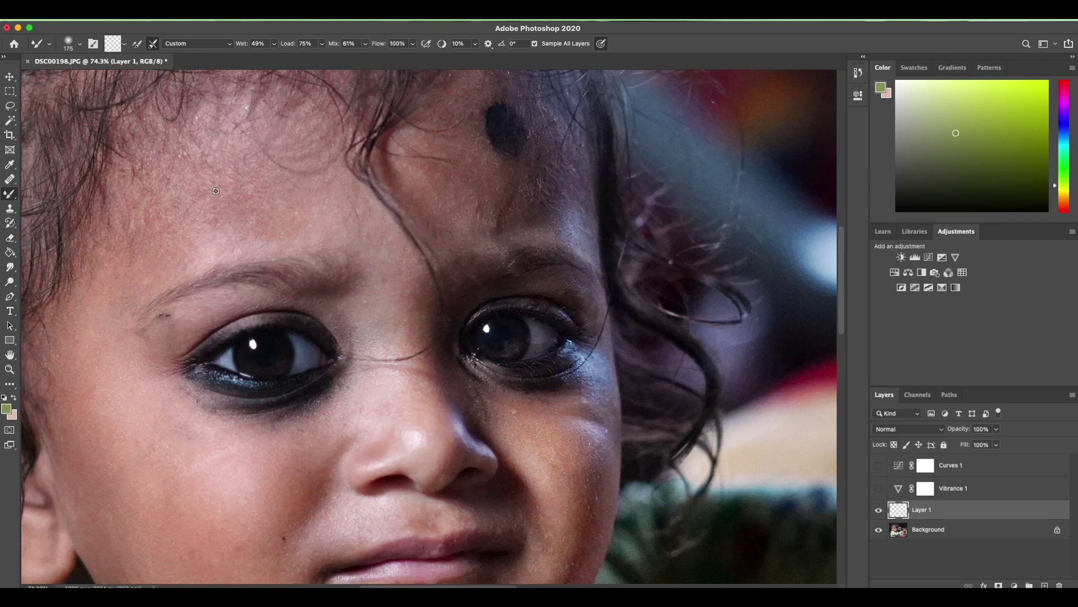
scroll(216, 191, "up", 5)
scroll(275, 149, "down", 3)
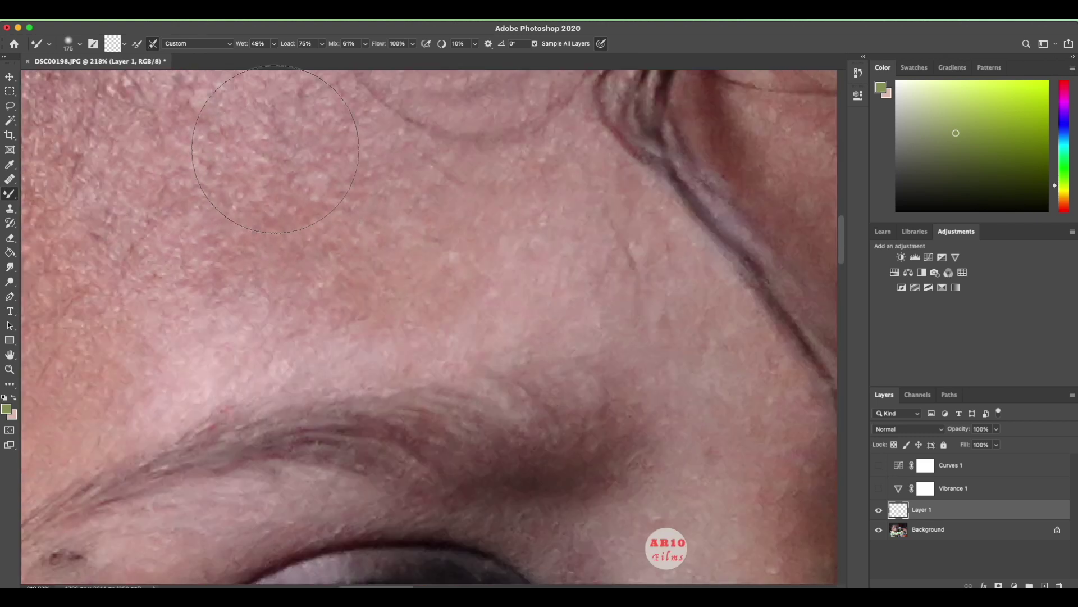
scroll(303, 225, "up", 5)
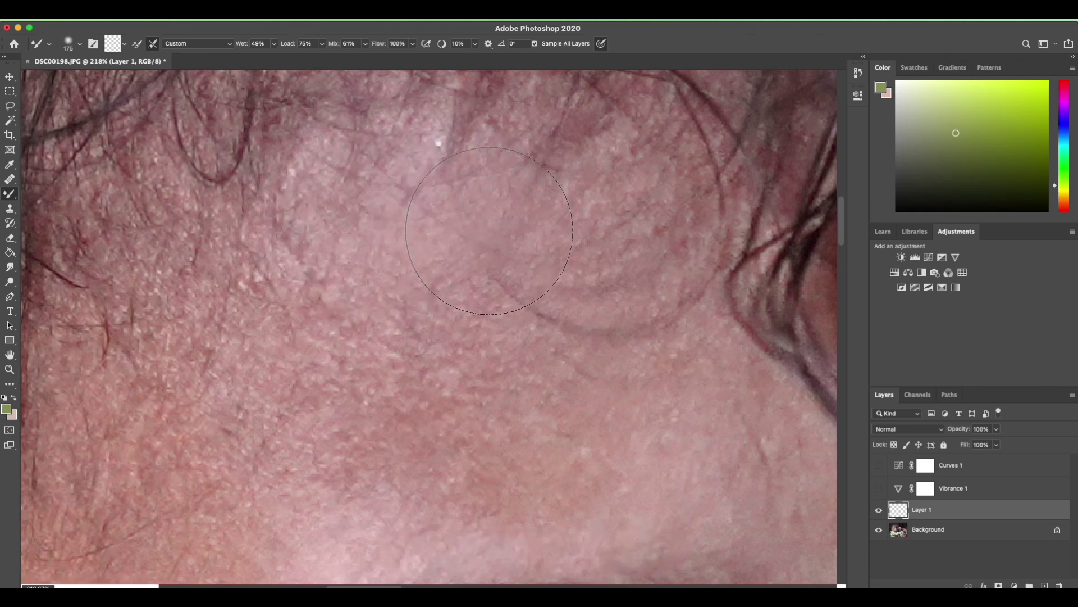
Blend the forehead and brow skin with mixer-brush strokes on Layer 1.
mouse_move(343, 314)
left_mouse_down()
mouse_move(430, 284)
mouse_move(368, 243)
left_mouse_up()
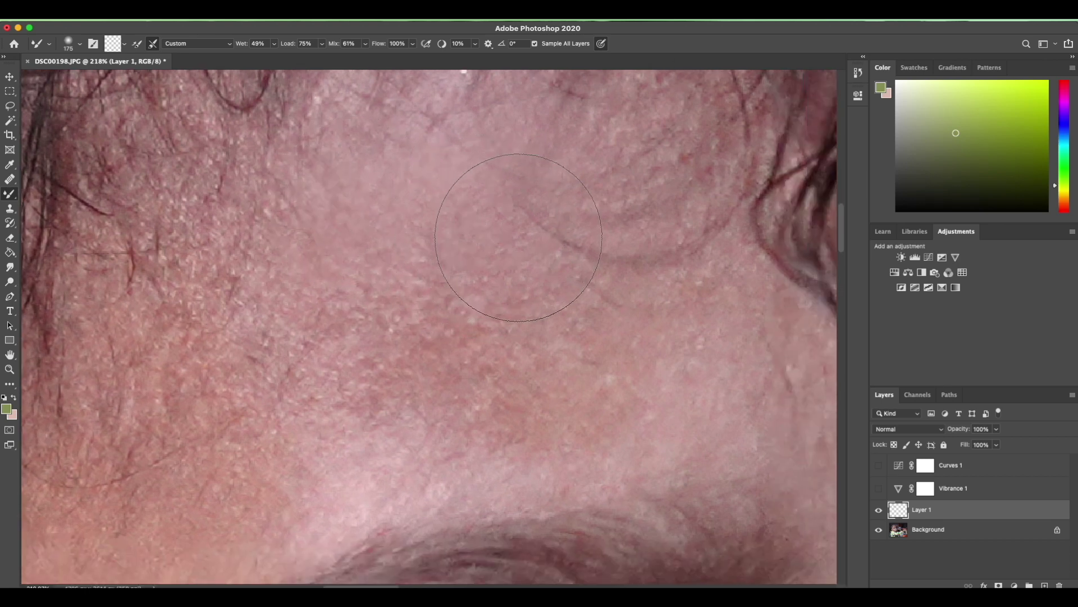
scroll(478, 242, "right", 5)
scroll(455, 247, "right", 2)
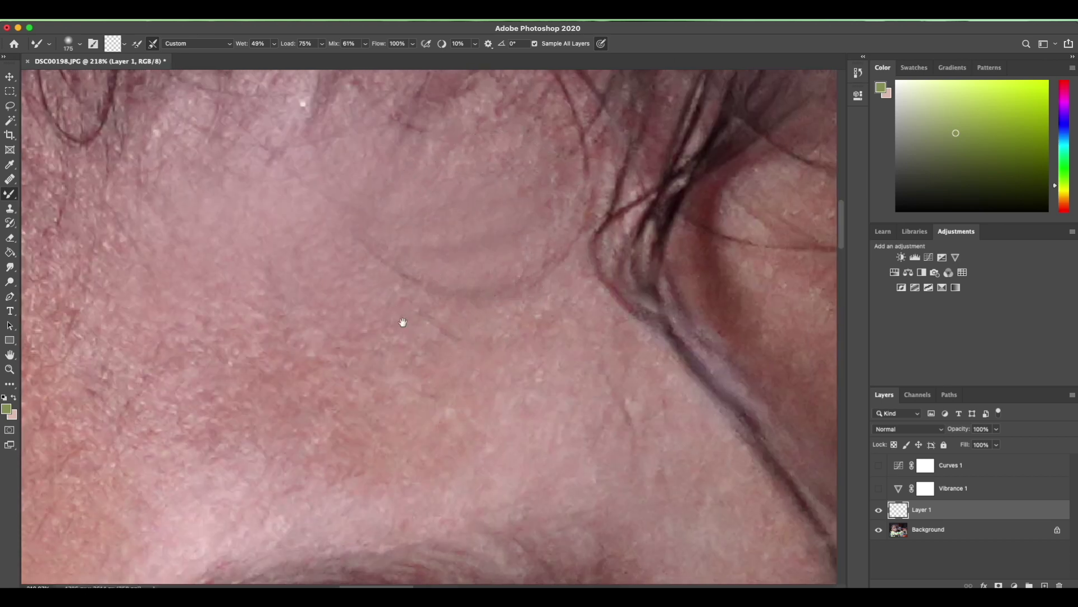
left_click_drag(402, 320, 452, 234)
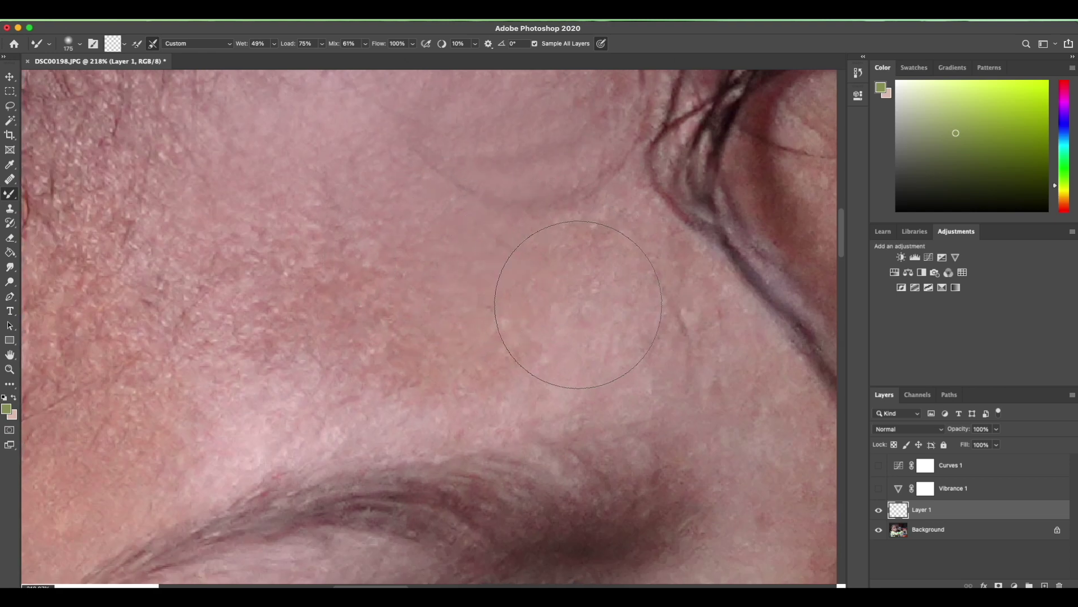
left_click_drag(510, 331, 590, 267)
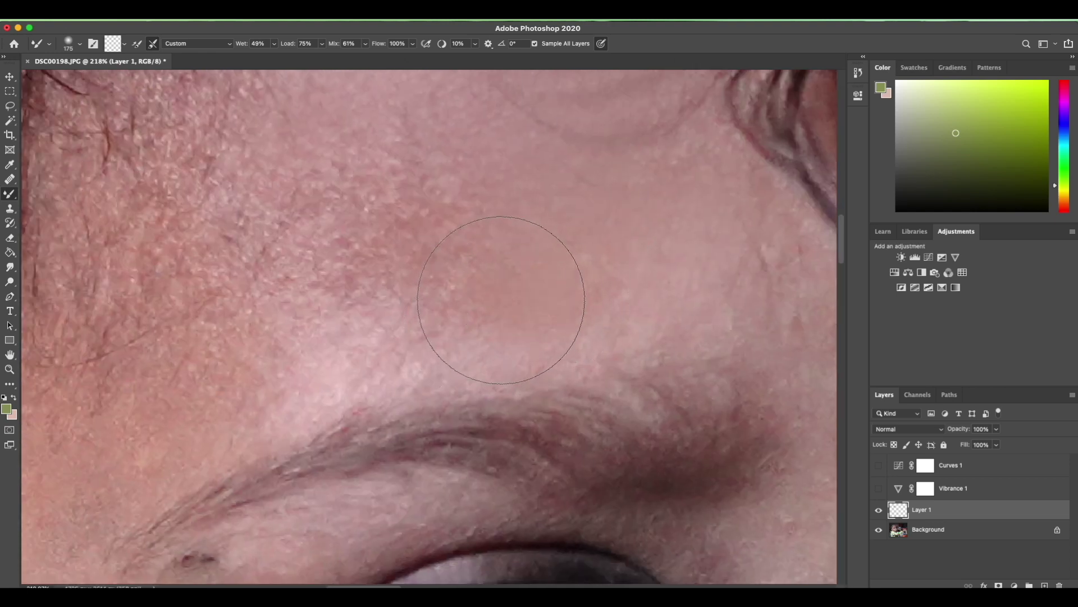
left_click_drag(374, 294, 363, 316)
mouse_move(340, 248)
left_mouse_down()
mouse_move(466, 261)
mouse_move(542, 228)
mouse_move(518, 228)
mouse_move(470, 265)
mouse_move(350, 253)
mouse_move(337, 314)
mouse_move(404, 308)
mouse_move(385, 349)
mouse_move(300, 398)
mouse_move(414, 337)
mouse_move(474, 241)
mouse_move(504, 233)
mouse_move(372, 169)
left_mouse_up()
scroll(409, 289, "up", 3)
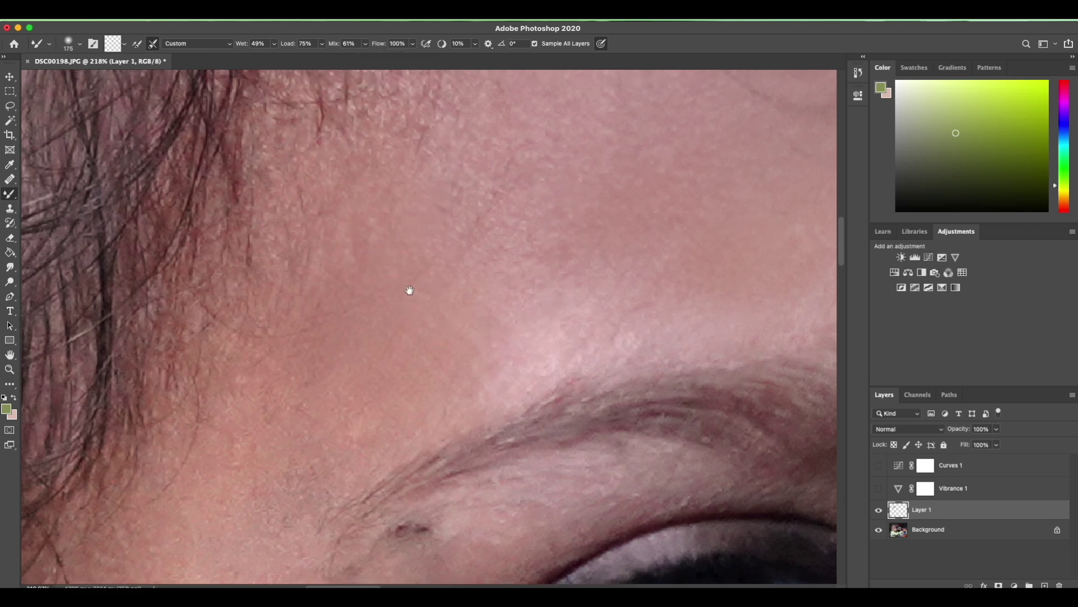
scroll(409, 288, "up", 3)
scroll(472, 251, "down", 1)
scroll(472, 251, "down", 1)
scroll(474, 259, "down", 1)
Smooth the cheek skin below the eye with mixer-brush strokes.
left_click_drag(431, 351, 455, 163)
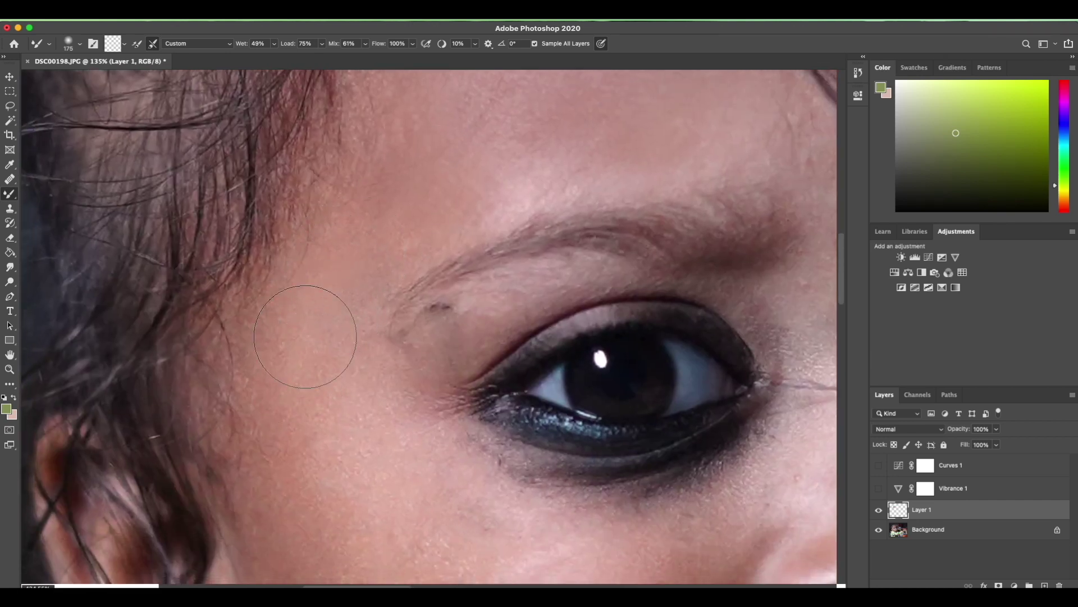
left_click_drag(300, 377, 300, 241)
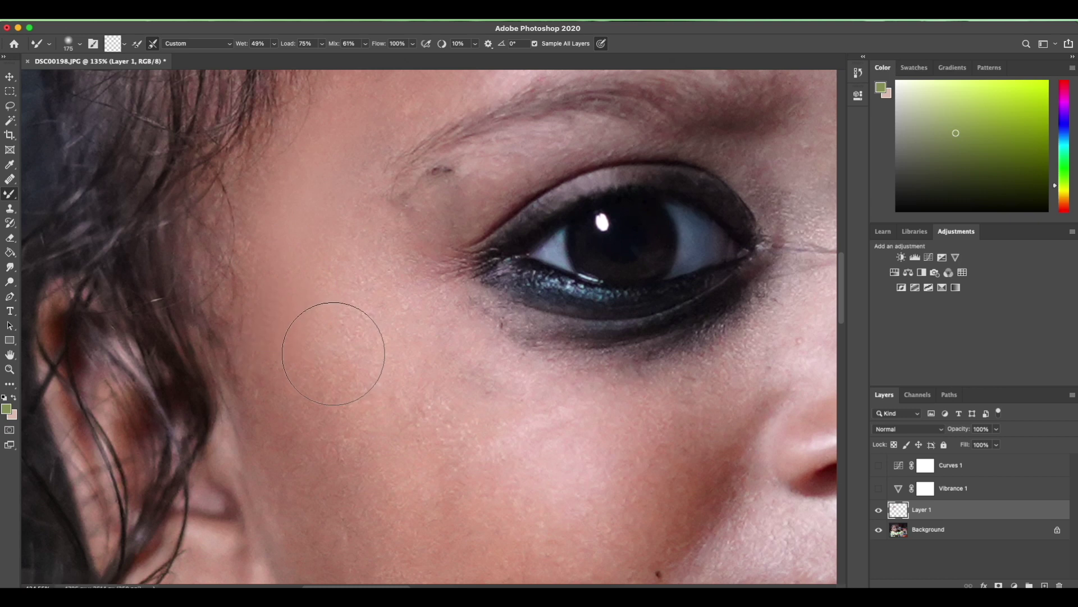
left_click_drag(341, 307, 319, 86)
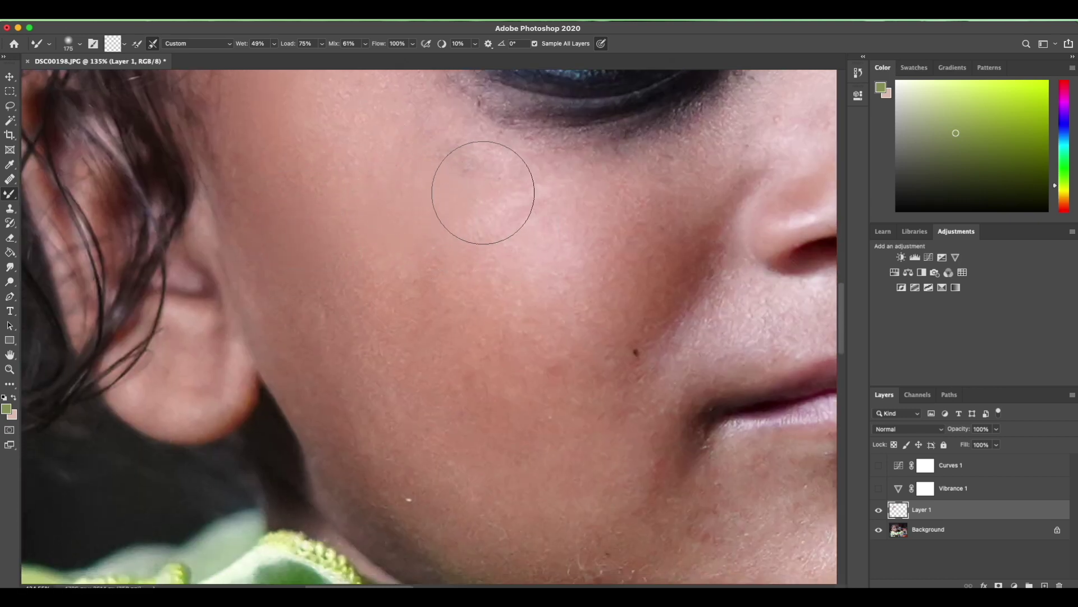
left_click_drag(476, 284, 478, 194)
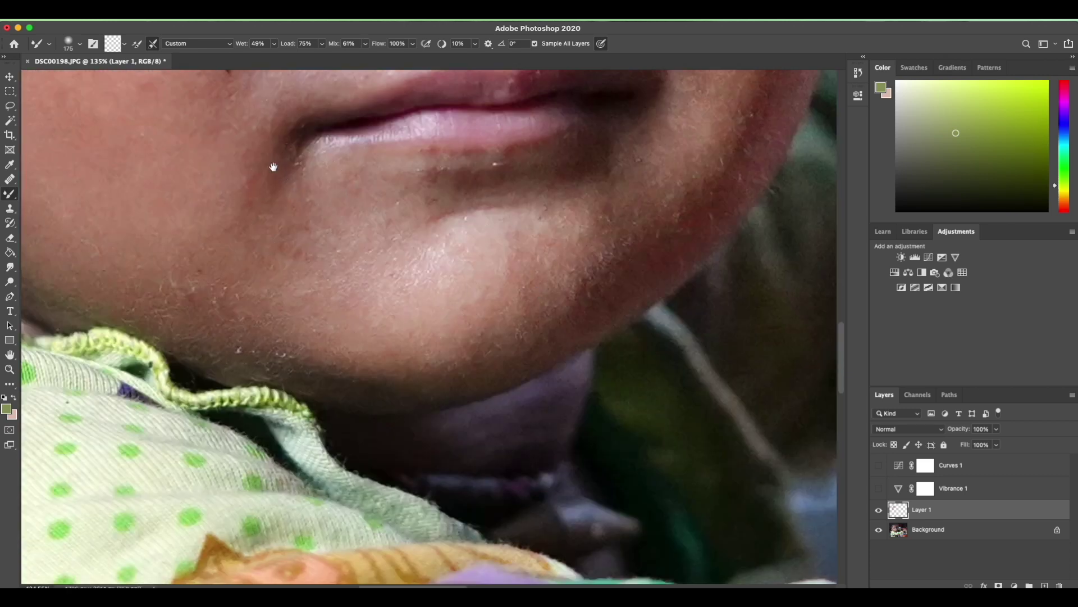
Smooth the skin around the lips, chin and nose with mixer-brush strokes.
left_click_drag(272, 163, 368, 293)
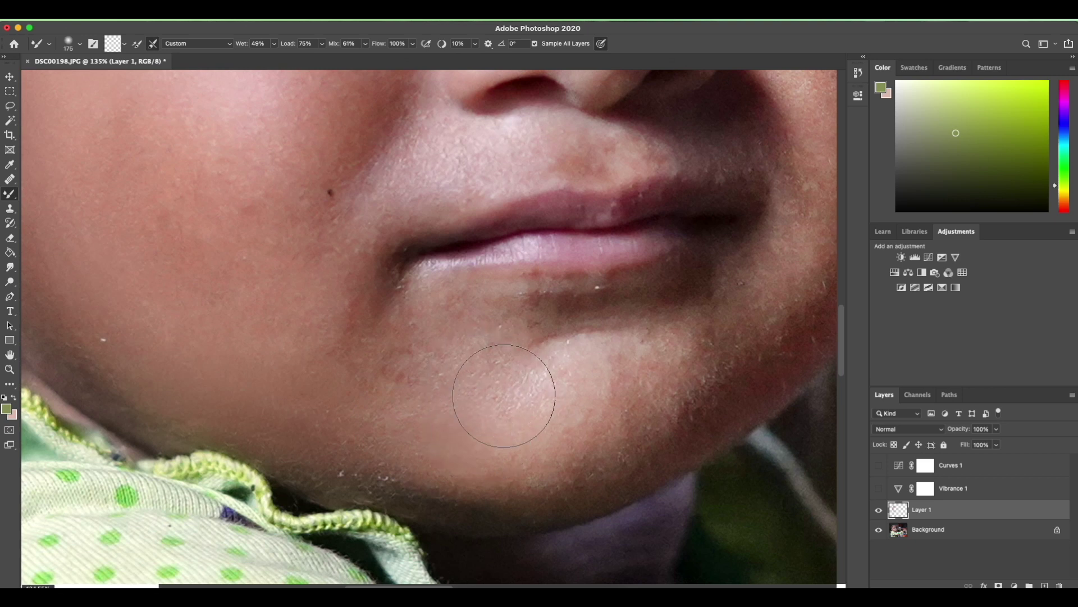
left_click_drag(694, 371, 446, 432)
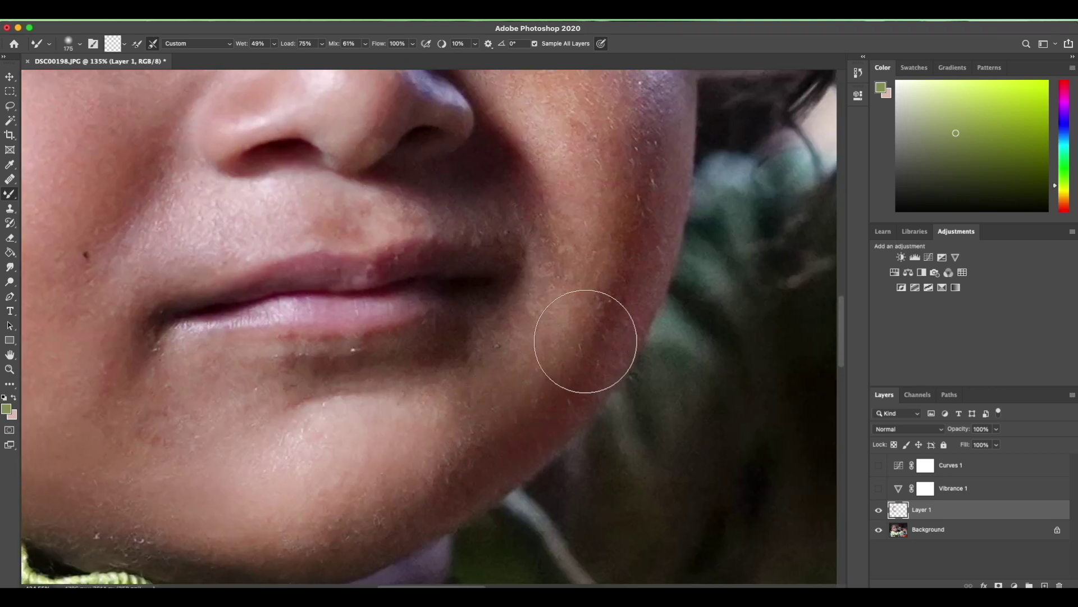
left_click_drag(582, 344, 556, 415)
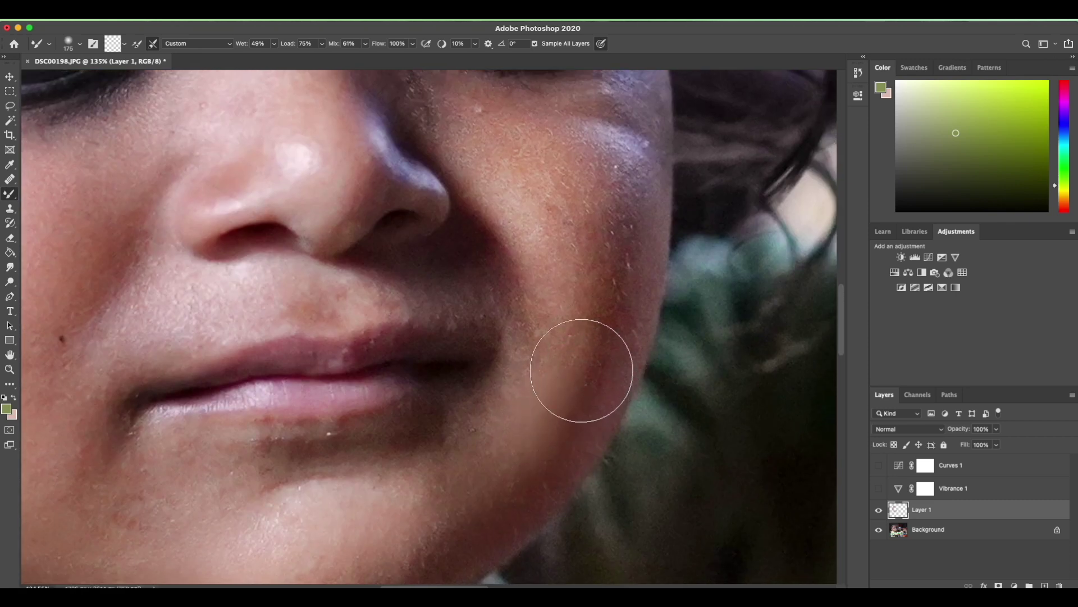
left_click_drag(590, 311, 588, 373)
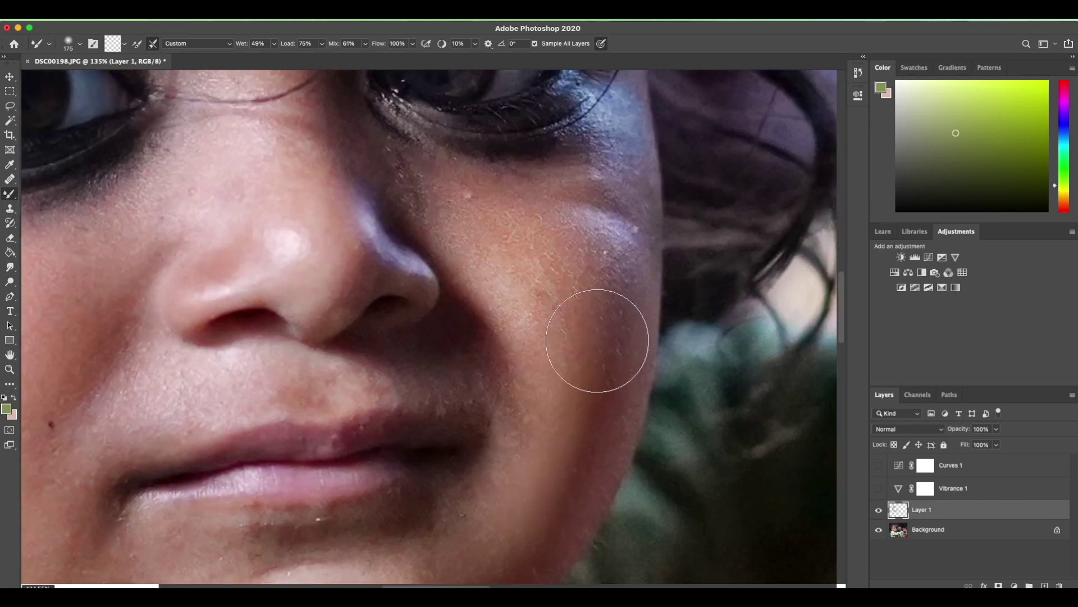
mouse_move(534, 264)
left_mouse_down()
mouse_move(559, 337)
mouse_move(626, 308)
left_mouse_up()
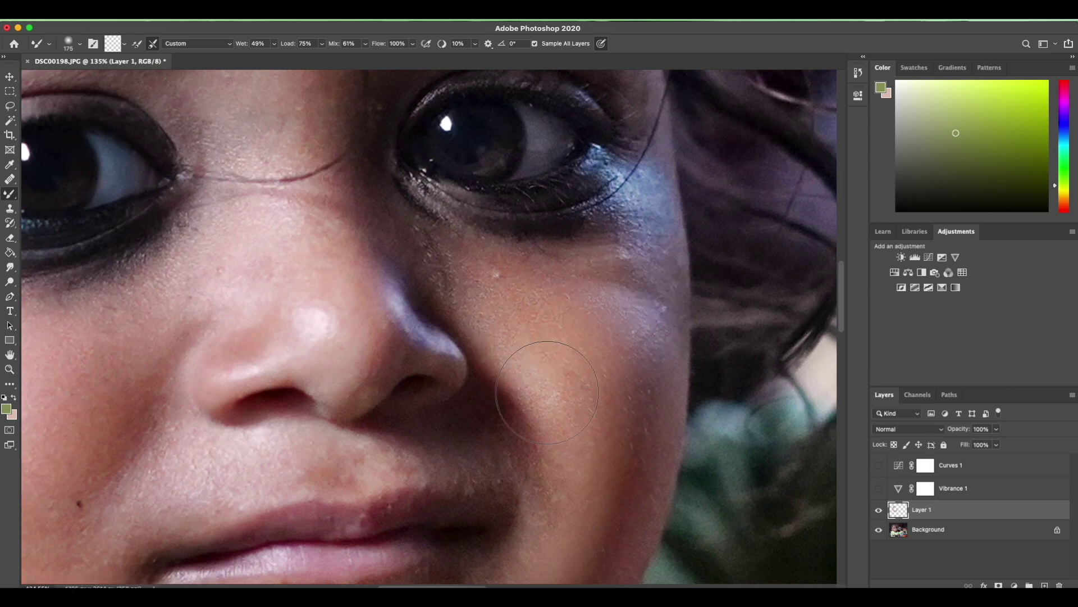
scroll(548, 416, "down", 3)
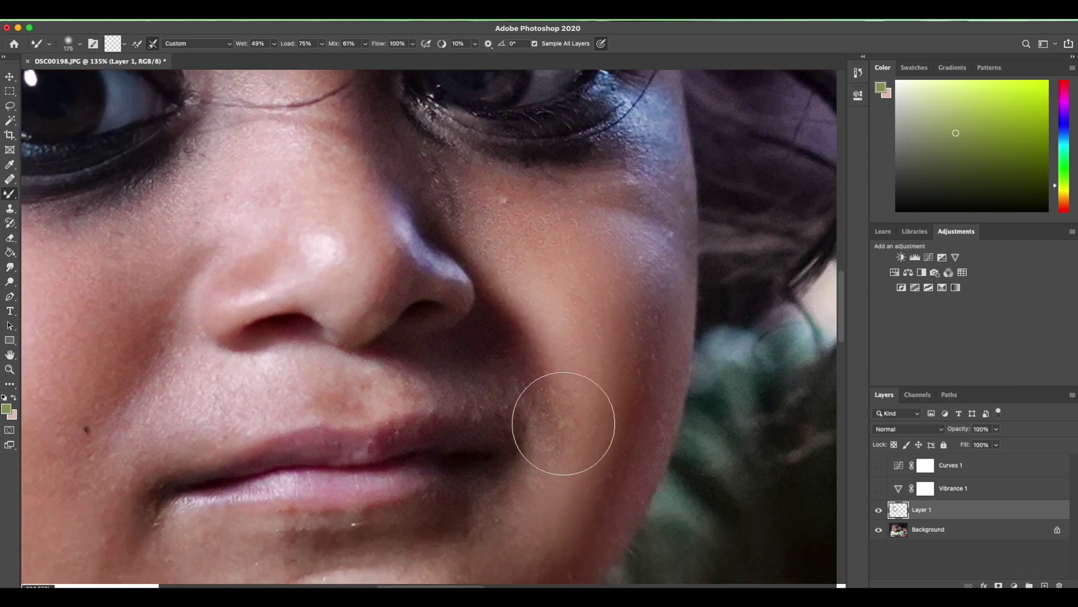
scroll(558, 435, "down", 4)
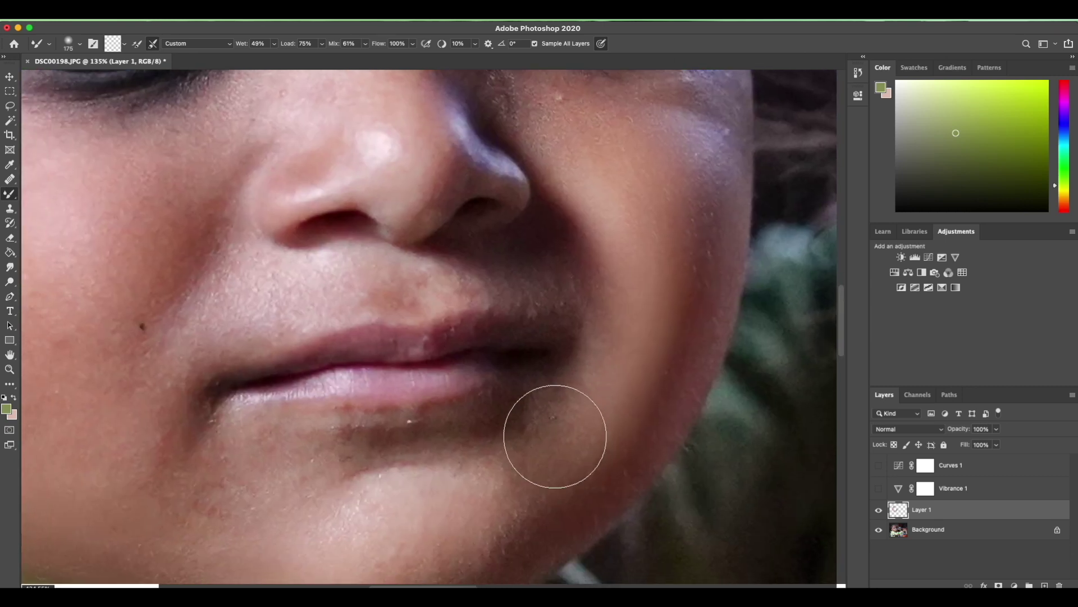
scroll(402, 444, "up", 5)
Smooth the skin on the upper lip and nose bridge.
left_click_drag(402, 443, 459, 436)
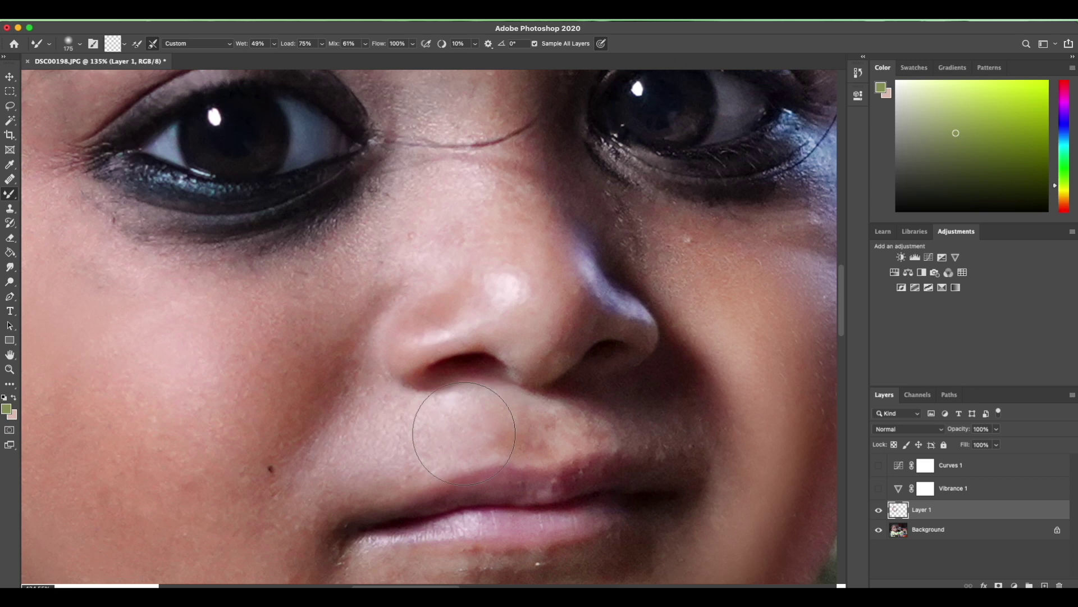
scroll(459, 435, "up", 3)
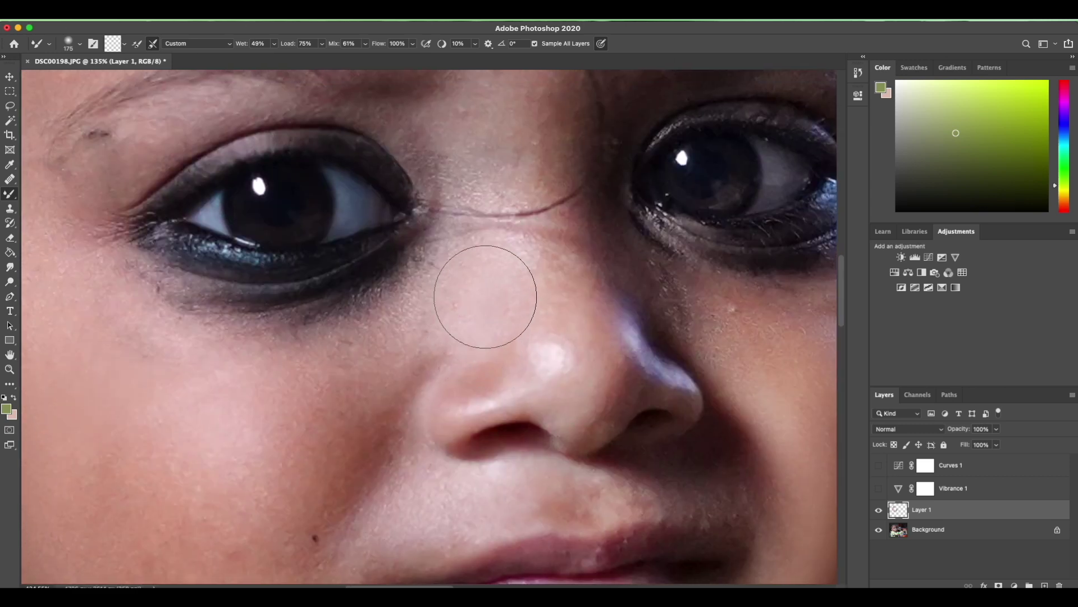
left_click_drag(485, 302, 537, 245)
left_click_drag(517, 210, 532, 305)
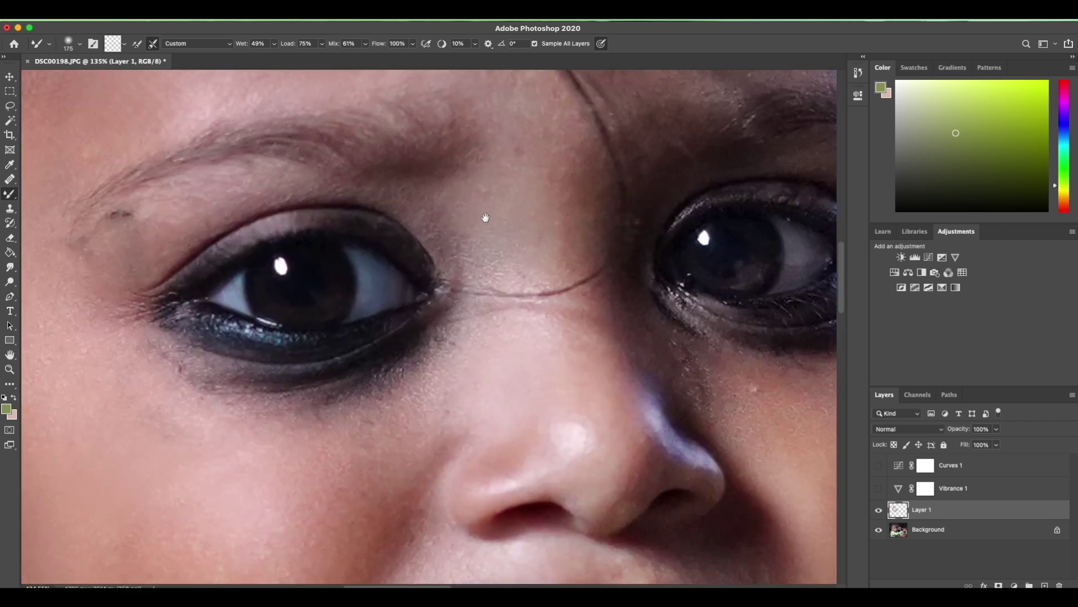
scroll(486, 217, "down", 5)
Smooth the skin under the eye and across the cheek, then fit the photo on screen.
left_click_drag(432, 326, 339, 397)
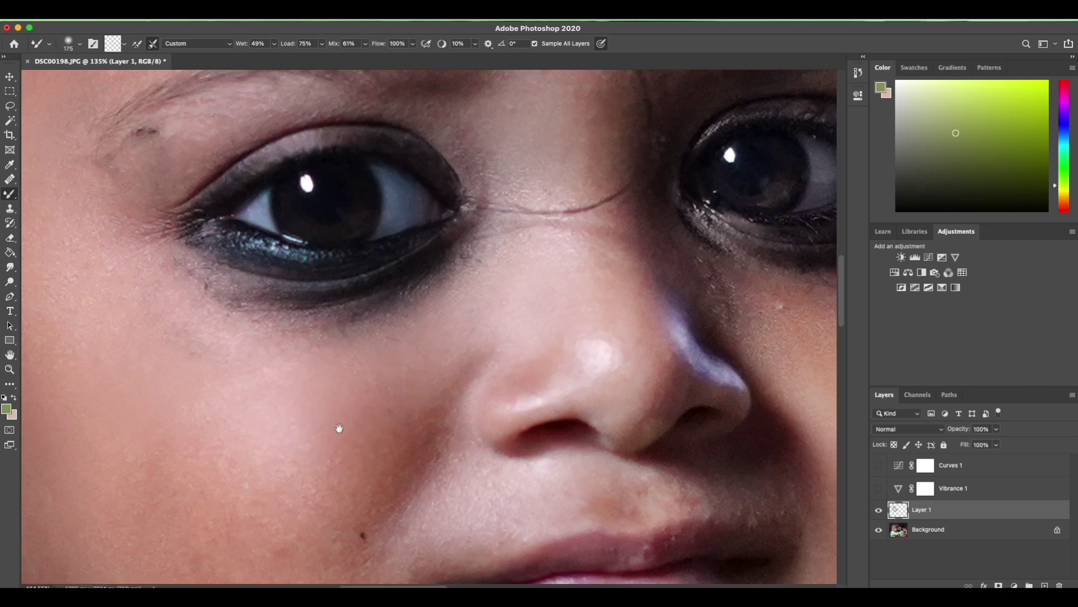
scroll(339, 397, "down", 5)
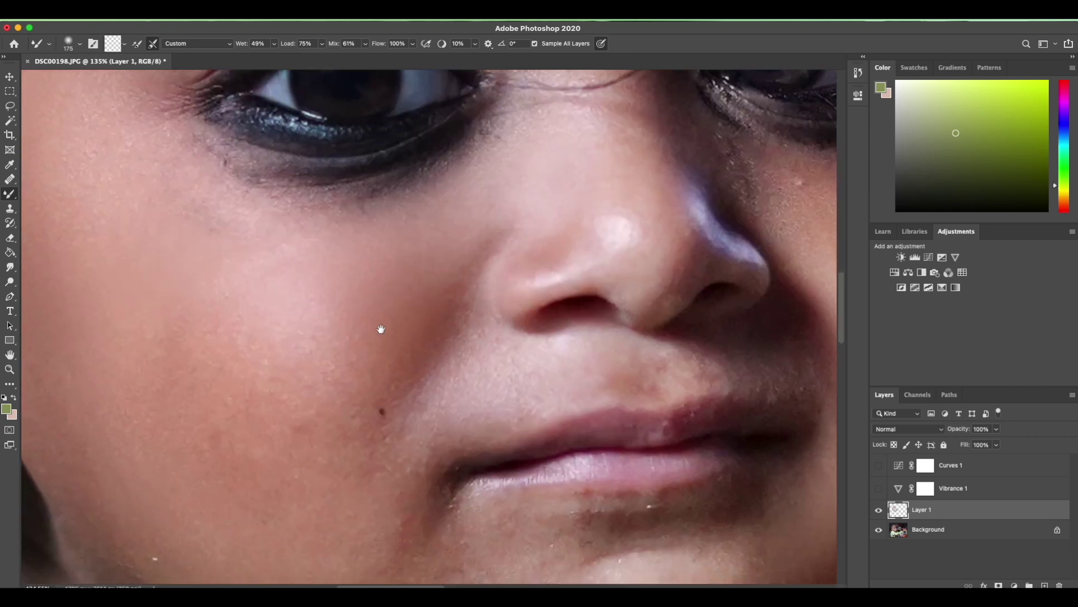
scroll(380, 320, "down", 5)
mouse_move(330, 335)
left_mouse_down()
mouse_move(435, 323)
mouse_move(419, 308)
left_mouse_up()
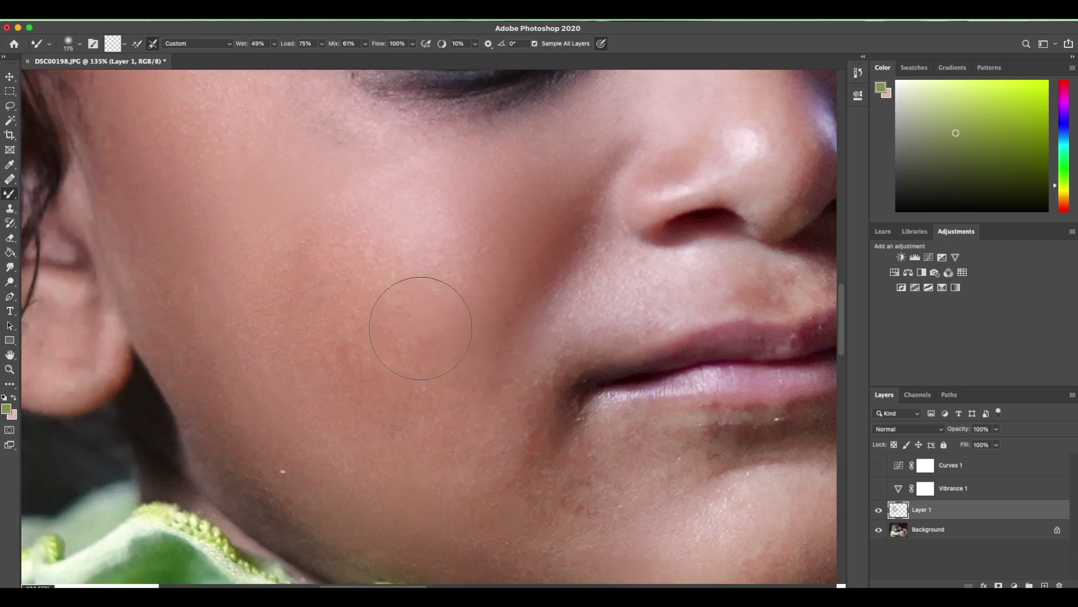
mouse_move(344, 294)
left_mouse_down()
mouse_move(342, 281)
mouse_move(312, 332)
left_mouse_up()
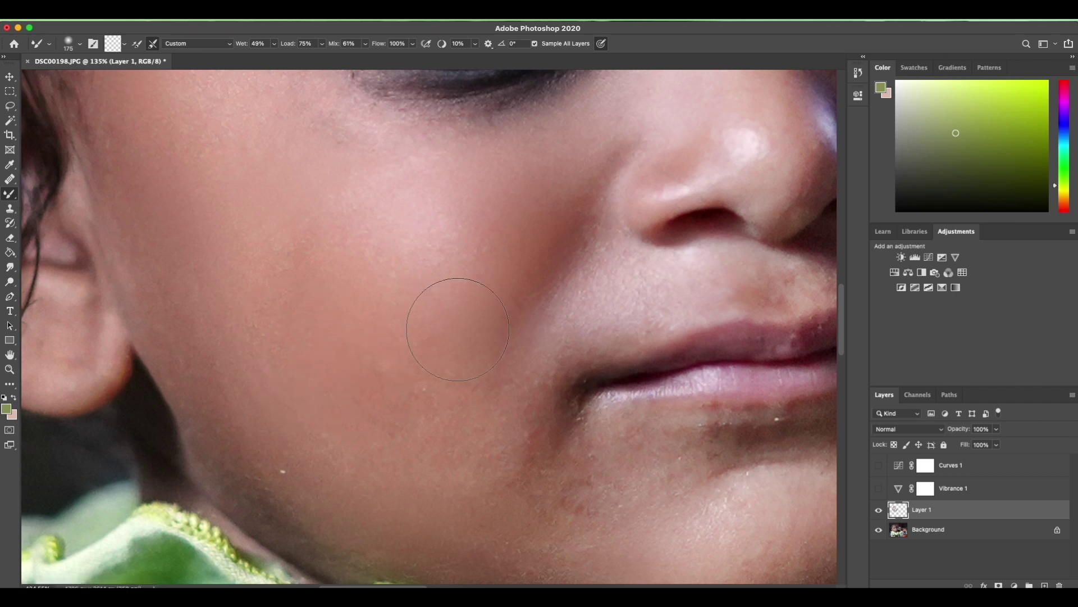
key("ctrl+0")
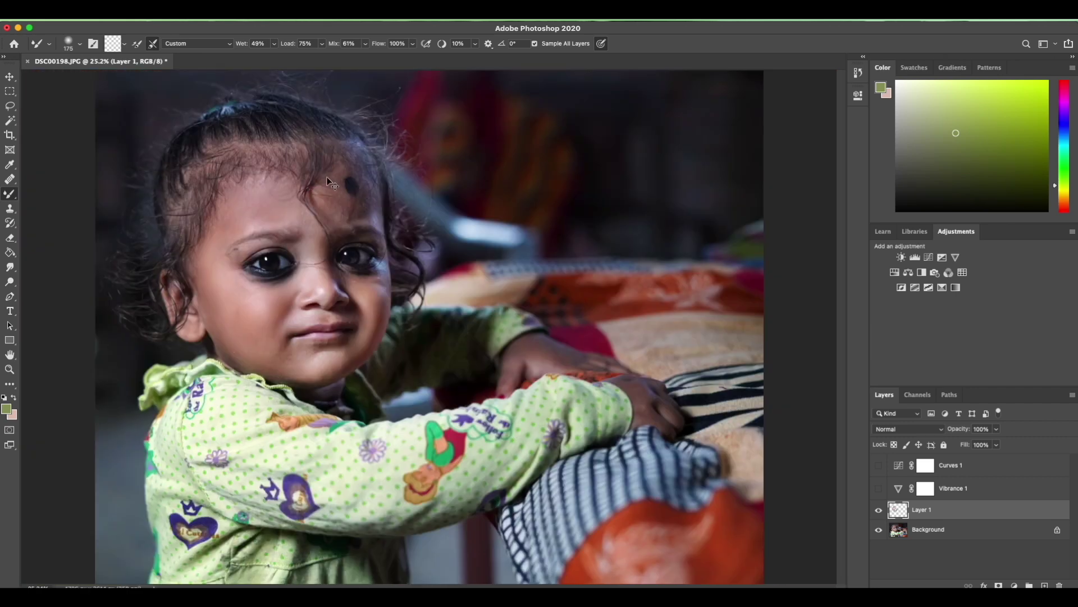
Mixer-brush the forehead wrinkle near the bindi and above the brow, then fit the view.
scroll(326, 179, "up", 5)
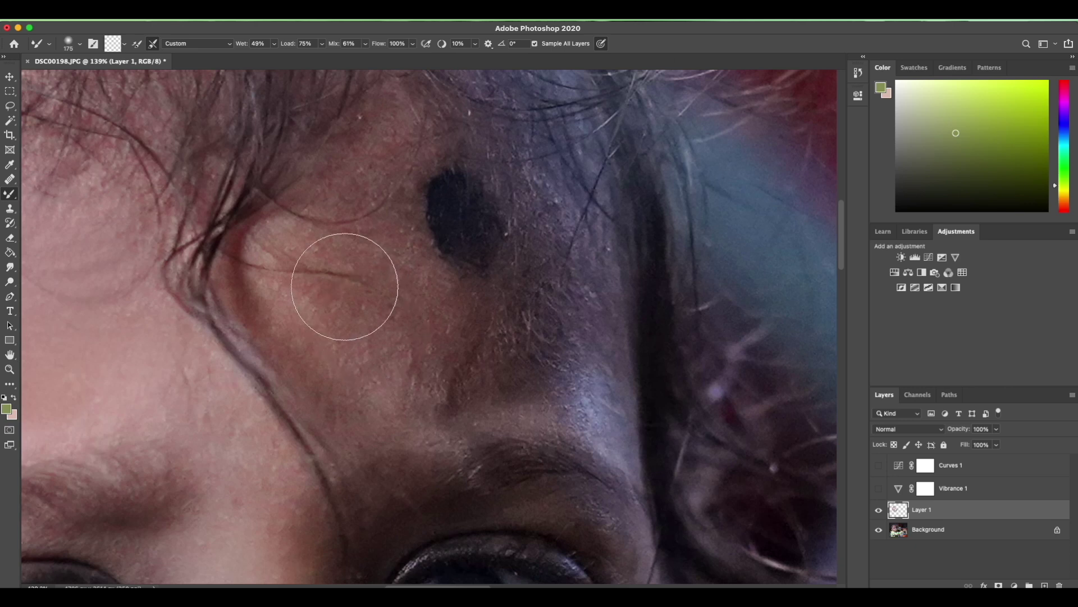
mouse_move(327, 290)
left_mouse_down()
mouse_move(360, 199)
mouse_move(366, 233)
mouse_move(409, 289)
mouse_move(427, 291)
mouse_move(444, 364)
mouse_move(513, 345)
mouse_move(530, 289)
mouse_move(545, 306)
mouse_move(441, 328)
mouse_move(452, 373)
mouse_move(402, 378)
mouse_move(405, 409)
mouse_move(317, 361)
mouse_move(348, 356)
mouse_move(404, 387)
mouse_move(568, 373)
left_mouse_up()
scroll(426, 219, "down", 5)
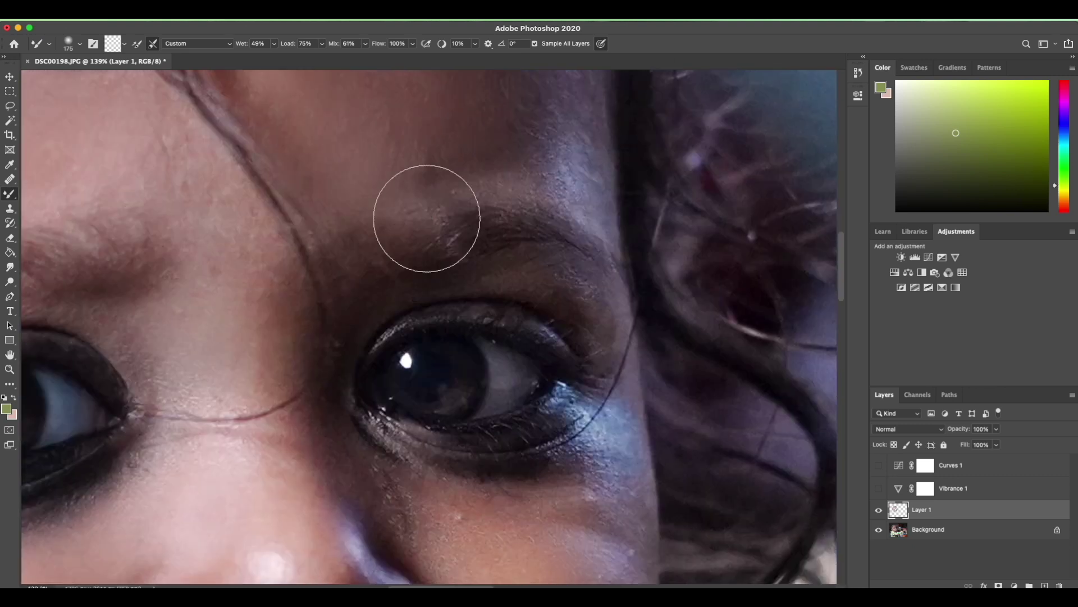
key("ctrl+0")
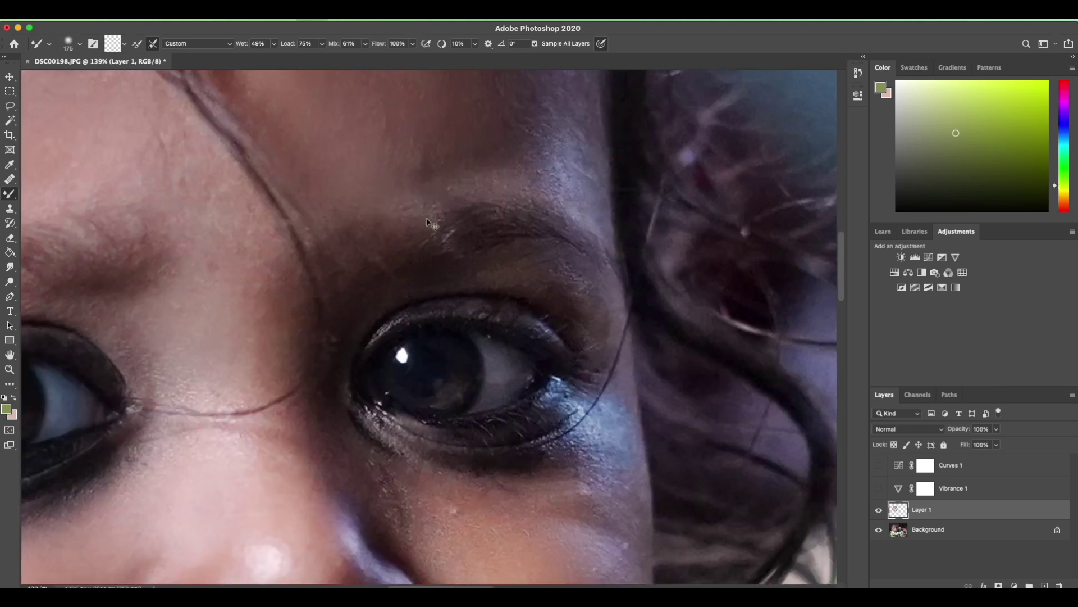
With the Move tool active and Layer 1 deselected, make the Vibrance 1 adjustment visible again.
left_click(10, 77)
left_click(58, 136)
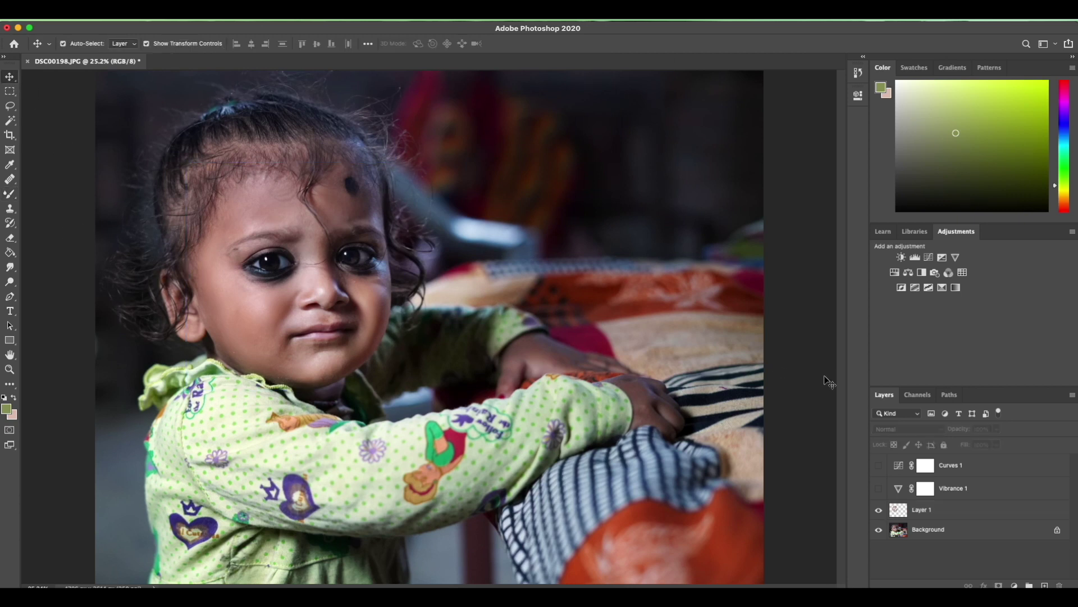
left_click(879, 488)
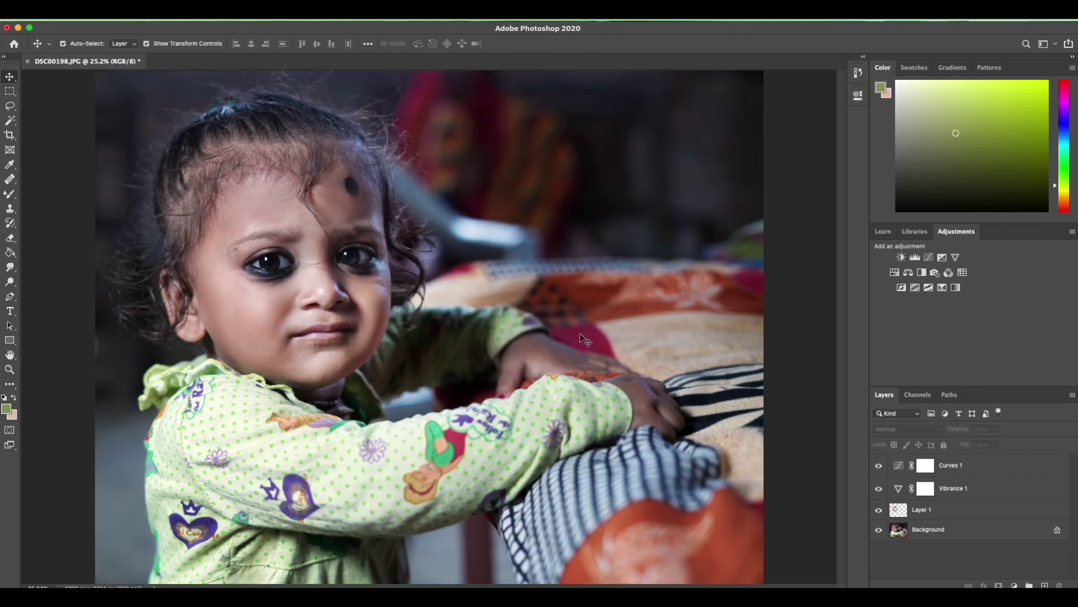
Add a Vibrance 2 adjustment layer with Vibrance +34 and Saturation +20.
left_click(956, 258)
left_click_drag(762, 142, 774, 142)
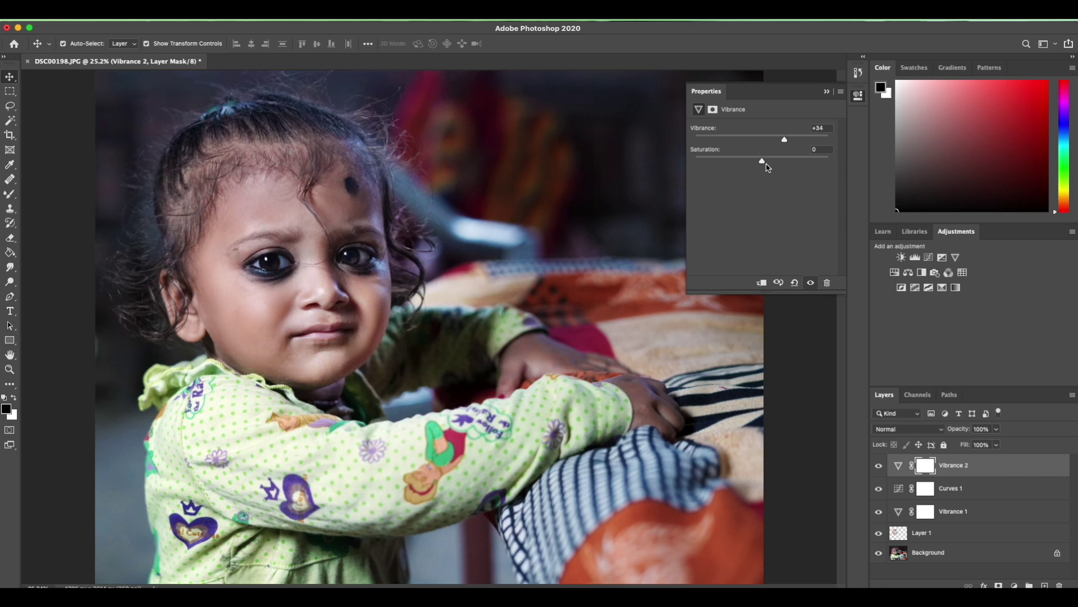
left_click(776, 161)
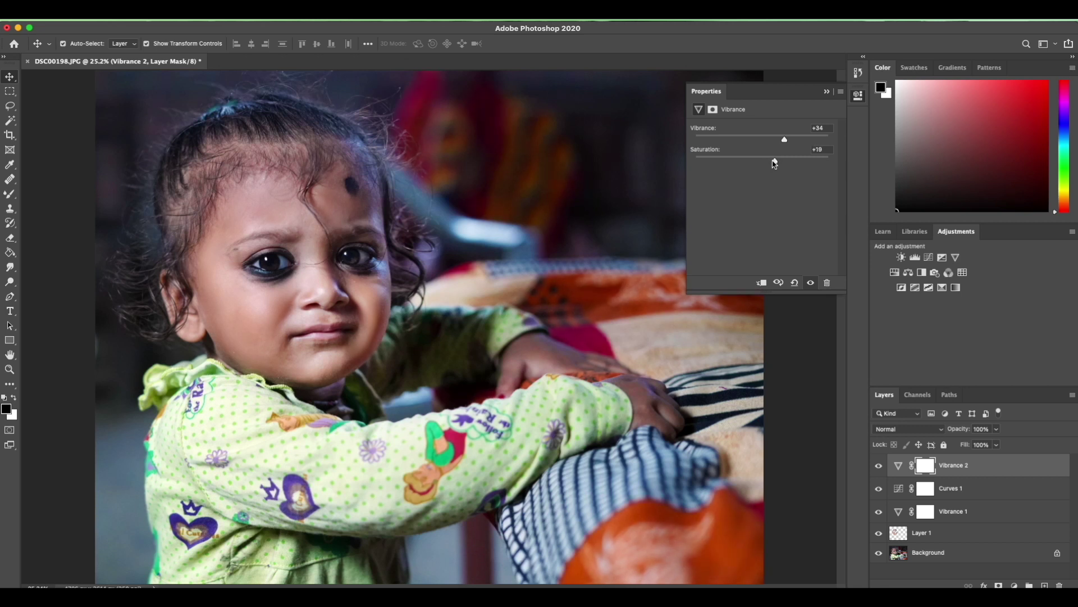
left_click(828, 92)
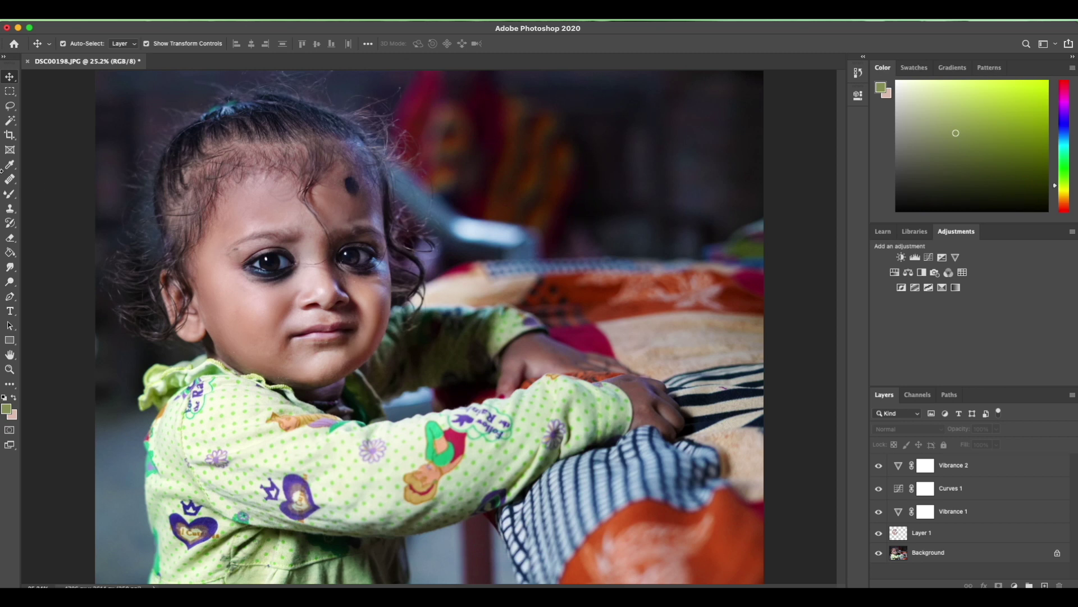
On the Background layer, lasso around the child's hand and feather the selection.
left_click(15, 111)
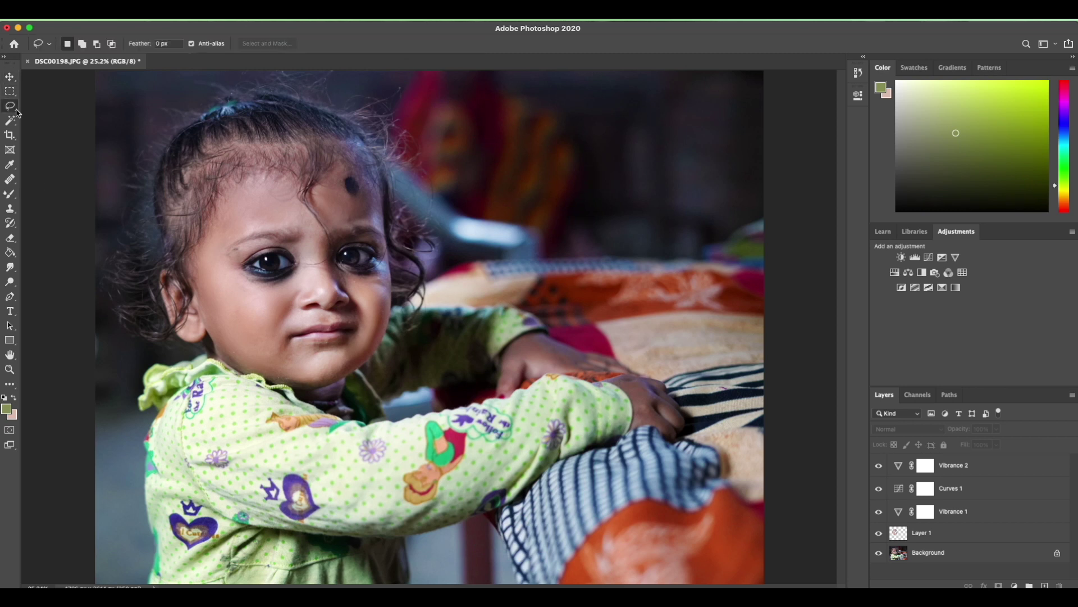
left_click(953, 555)
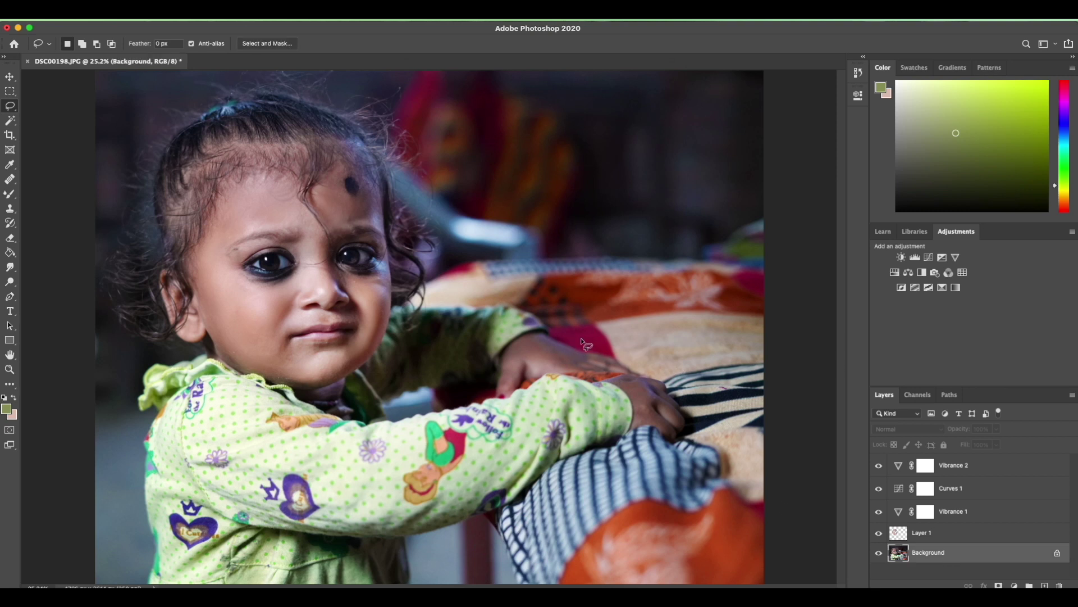
left_click_drag(517, 318, 610, 415)
left_click_drag(608, 308, 584, 308)
right_click(549, 344)
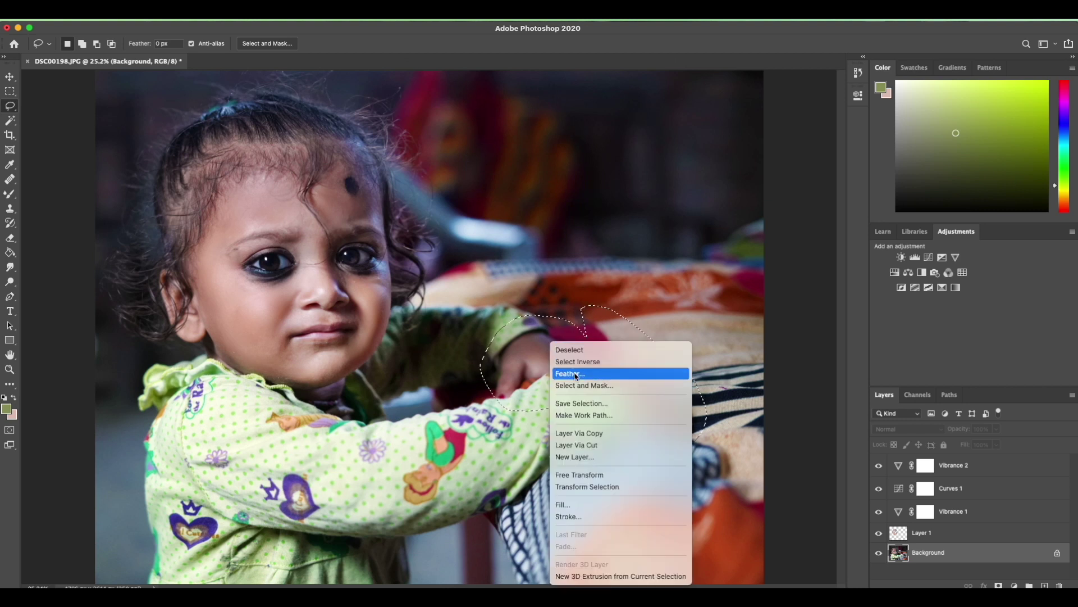
left_click(574, 373)
key("Return")
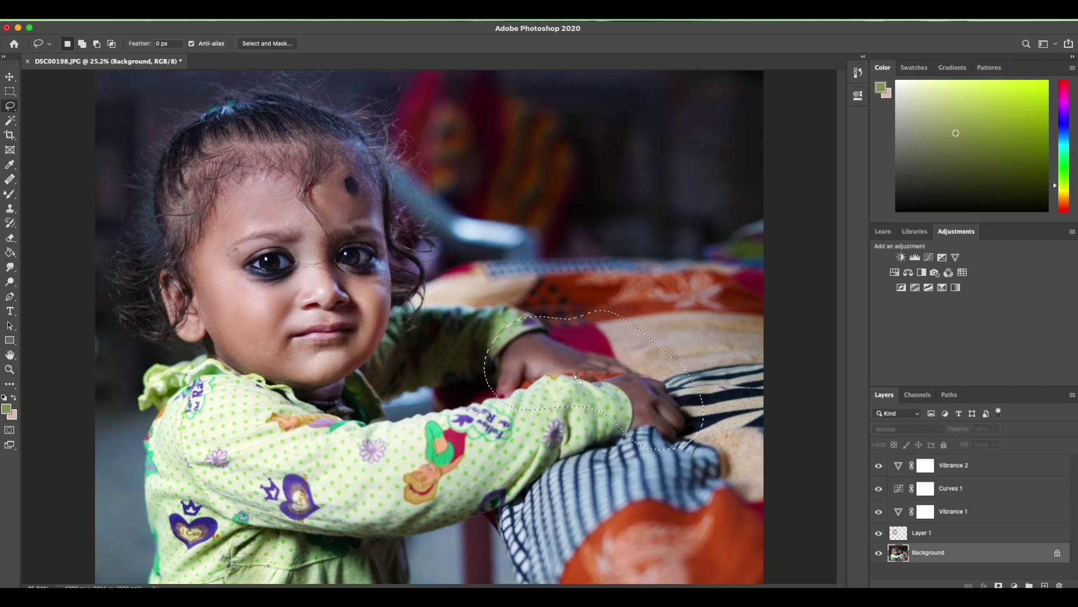
Brighten the hand with a Curves point lifted to 96/140, then clear the selection.
key("ctrl+m")
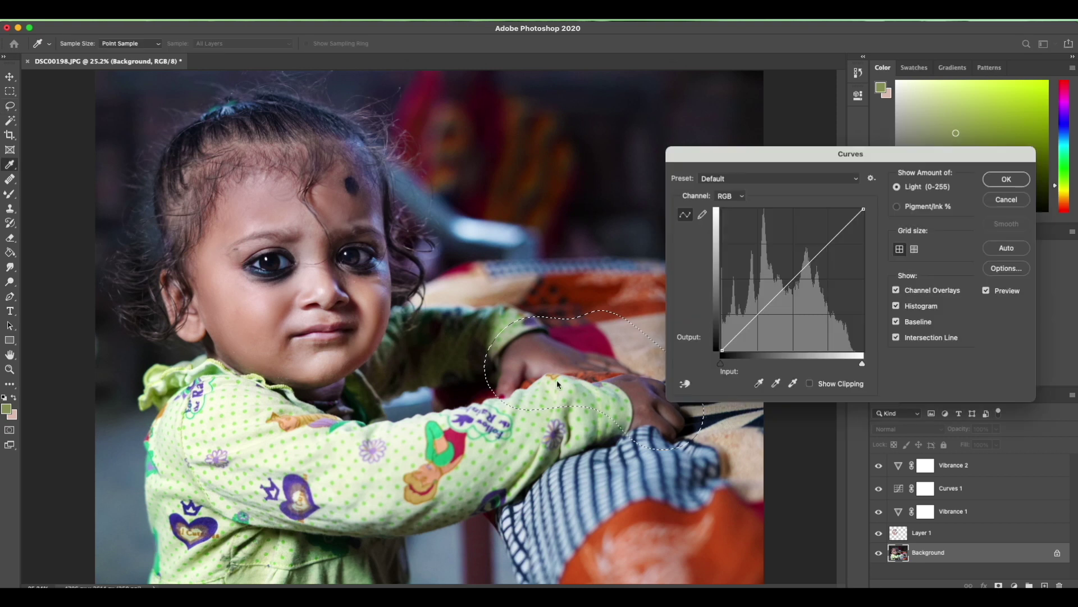
left_click_drag(776, 298, 777, 276)
left_click(1005, 179)
key("ctrl+d")
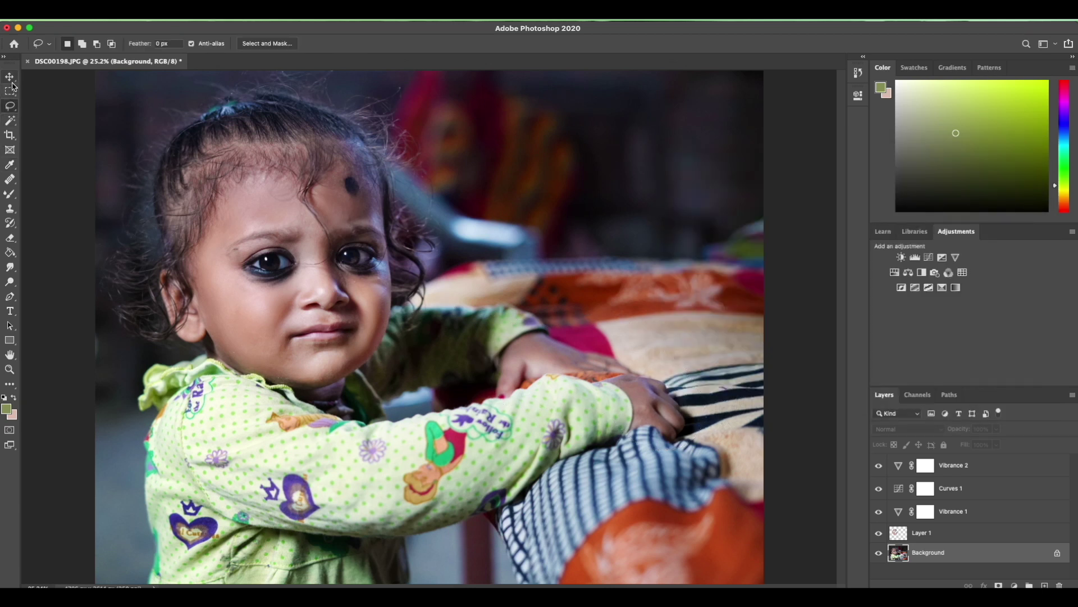
left_click(10, 76)
left_click(55, 157)
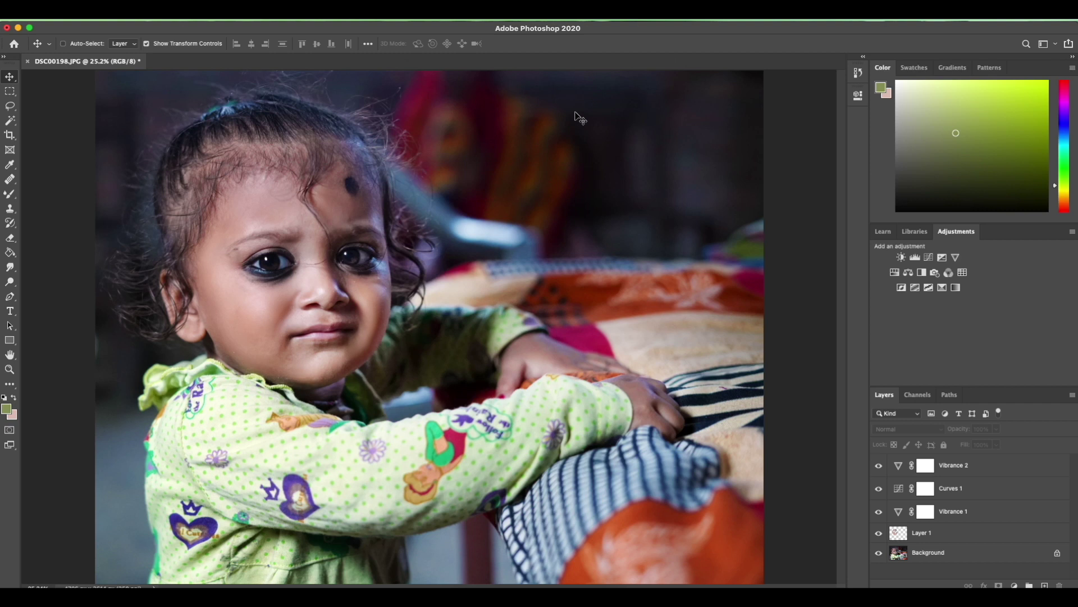
Save a Desktop copy as DSC00198 copy.jpg, JPEG quality 12 Maximum, Progressive.
key("ctrl+shift+s")
scroll(576, 213, "down", 5)
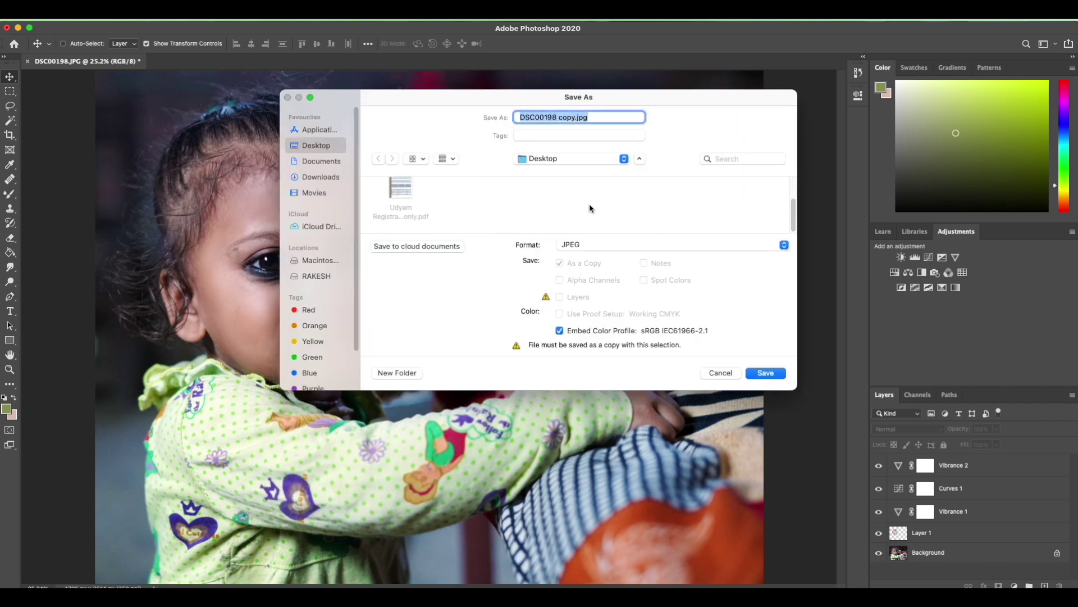
left_click(765, 374)
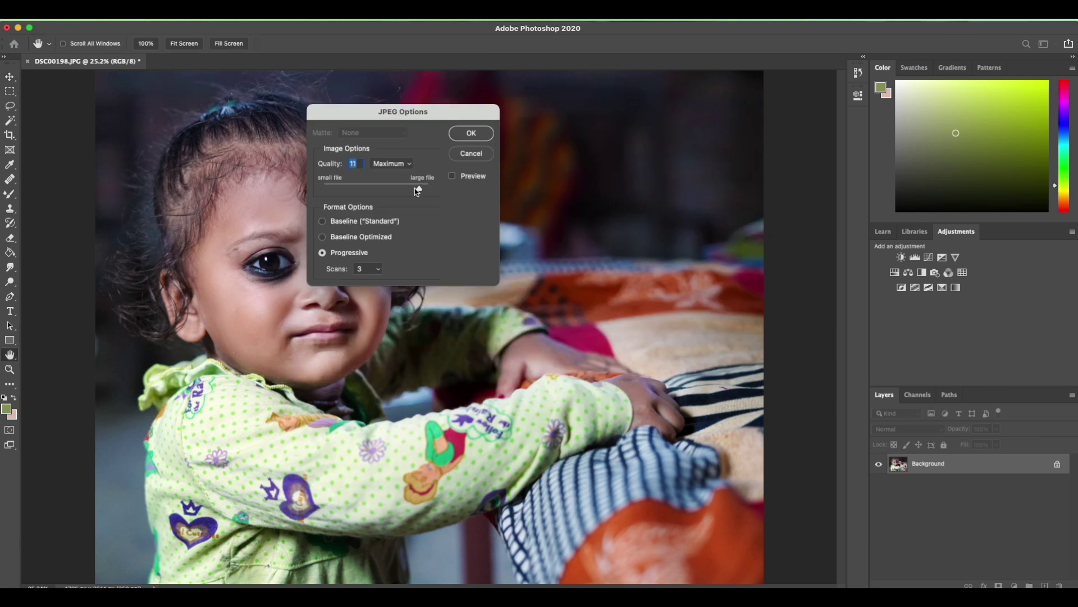
left_click(472, 133)
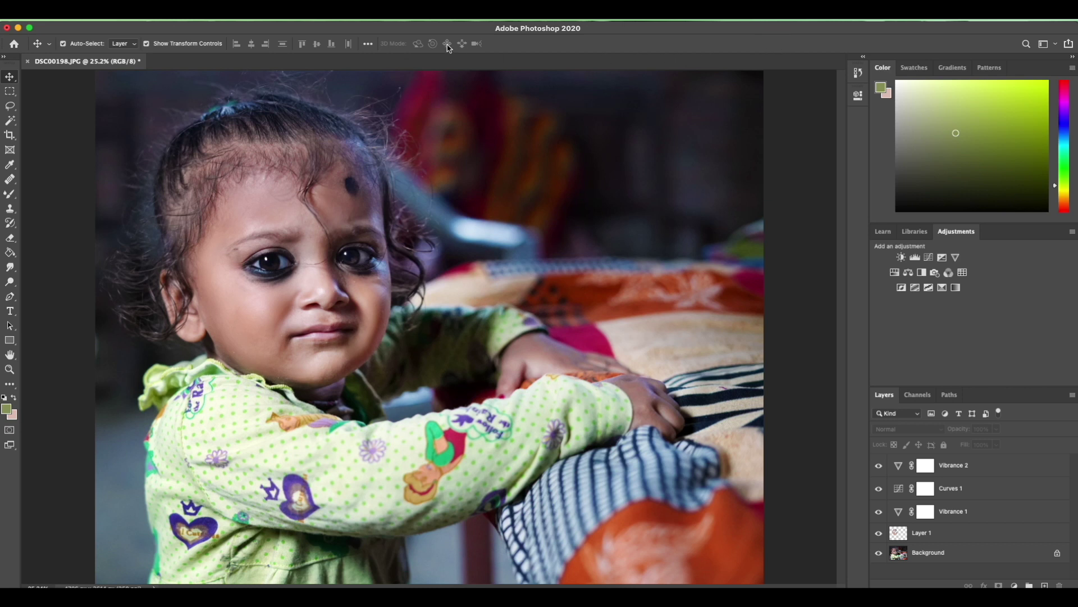
Quit Photoshop without saving changes to the original DSC00198.JPG.
key("super+q")
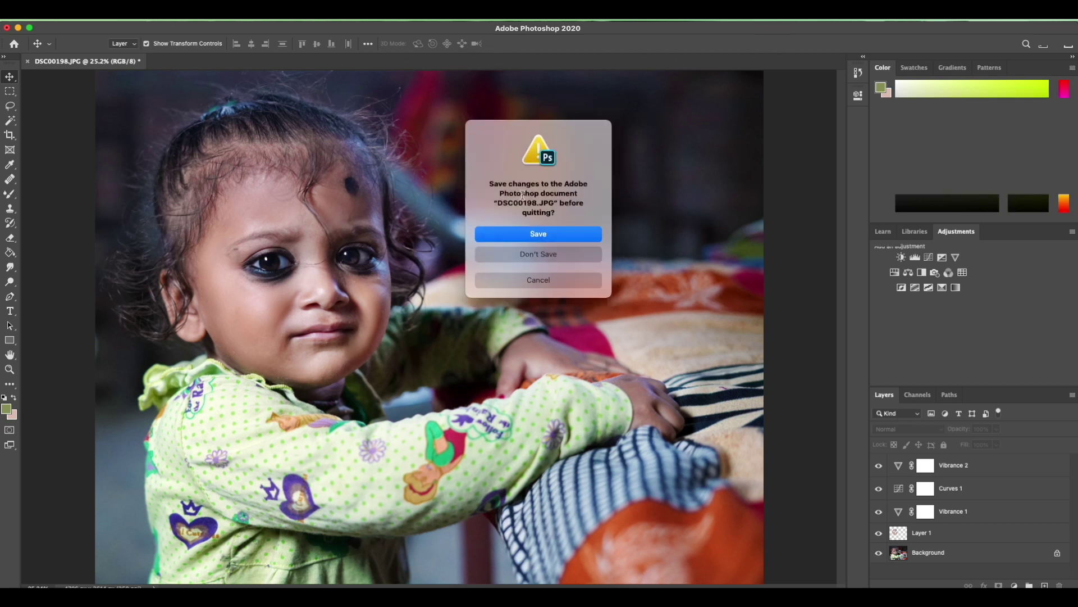
left_click(557, 257)
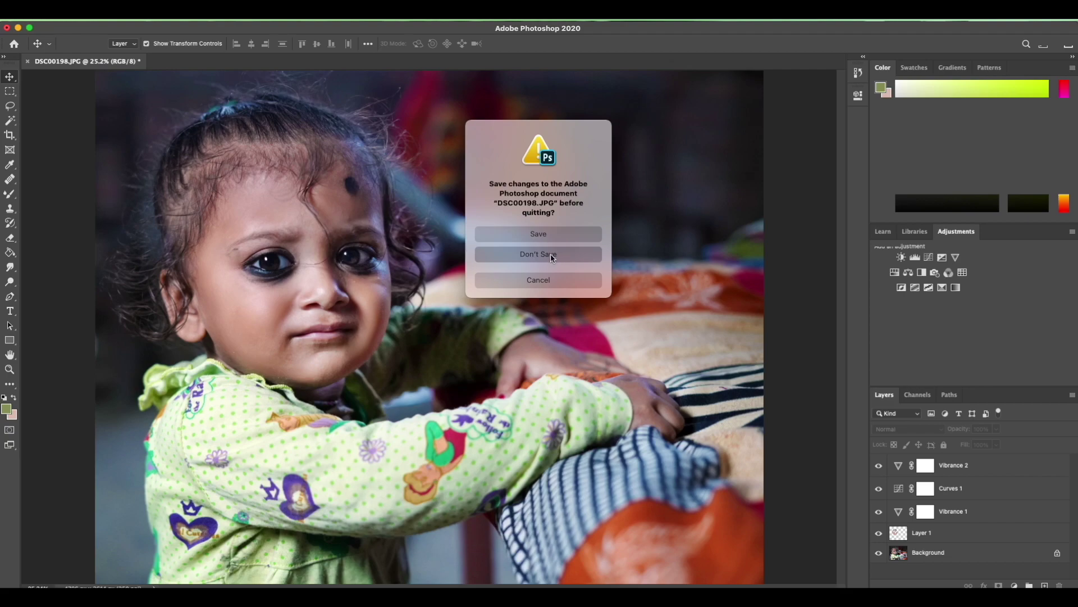